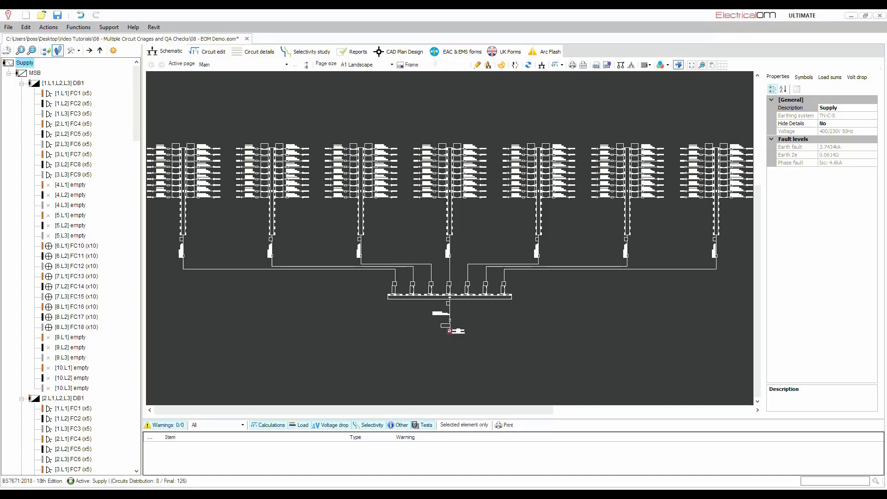
Save the project and open the circuit details table for the whole supply.
key("ctrl+s")
left_click(266, 54)
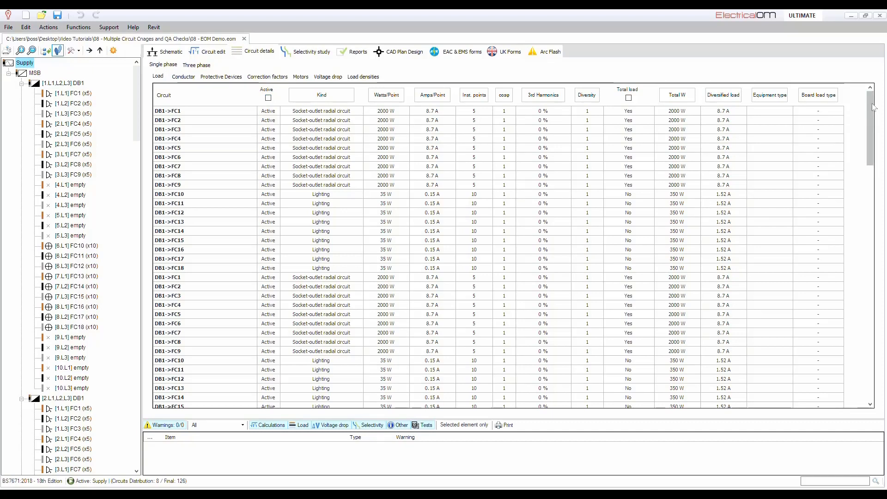
mouse_move(874, 107)
left_mouse_down()
mouse_move(862, 170)
mouse_move(869, 365)
mouse_move(876, 96)
left_mouse_up()
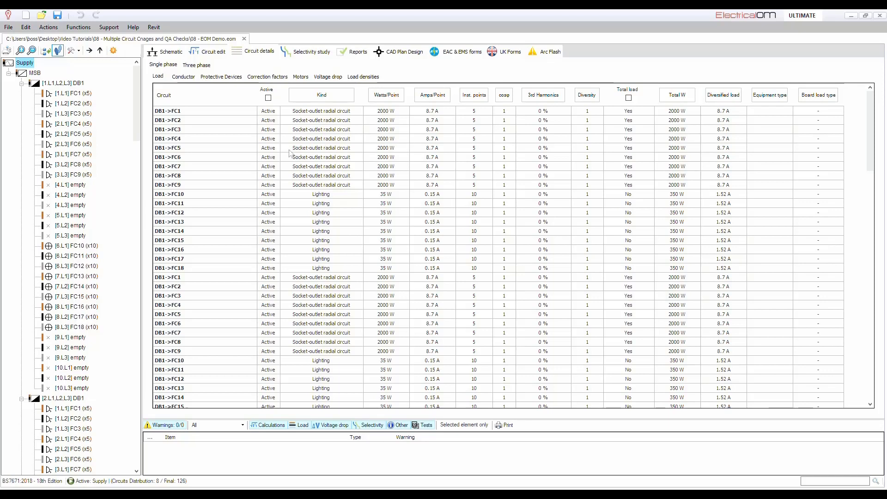
Collapse the circuit tree and view the circuits of the first four distribution boards, returning to the full Supply listing.
left_click(34, 72)
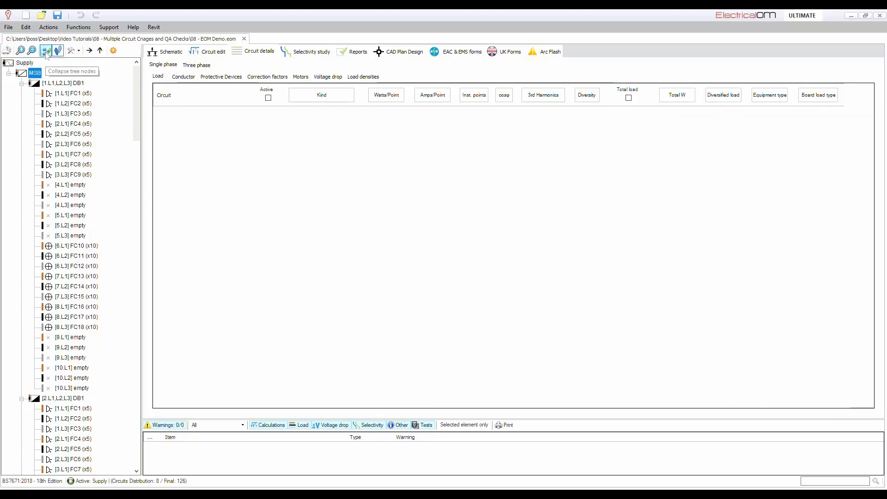
left_click(46, 51)
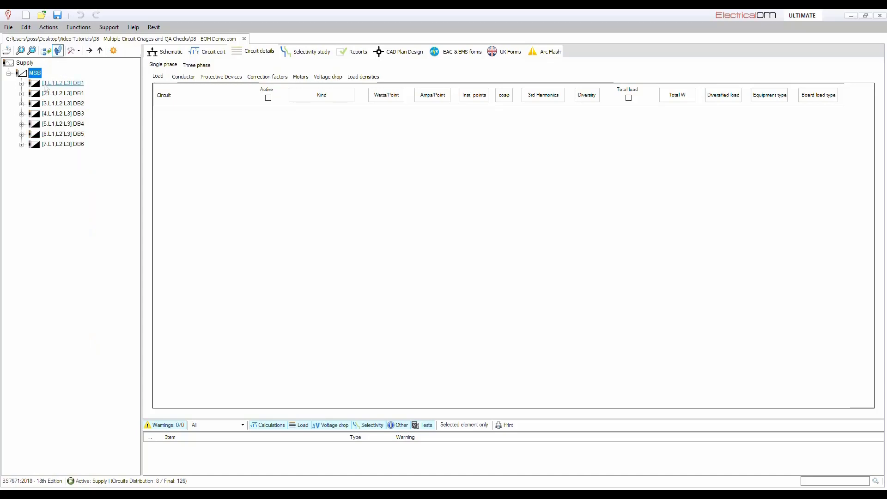
left_click(53, 84)
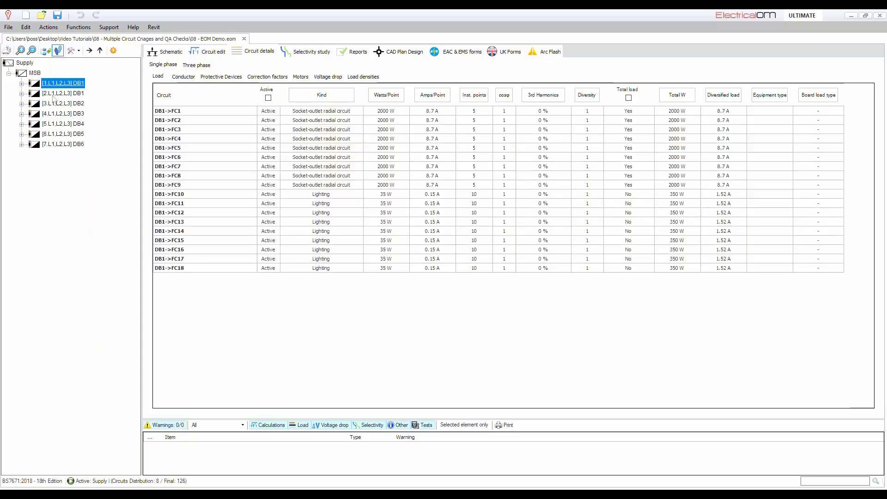
left_click(58, 93)
left_click(58, 104)
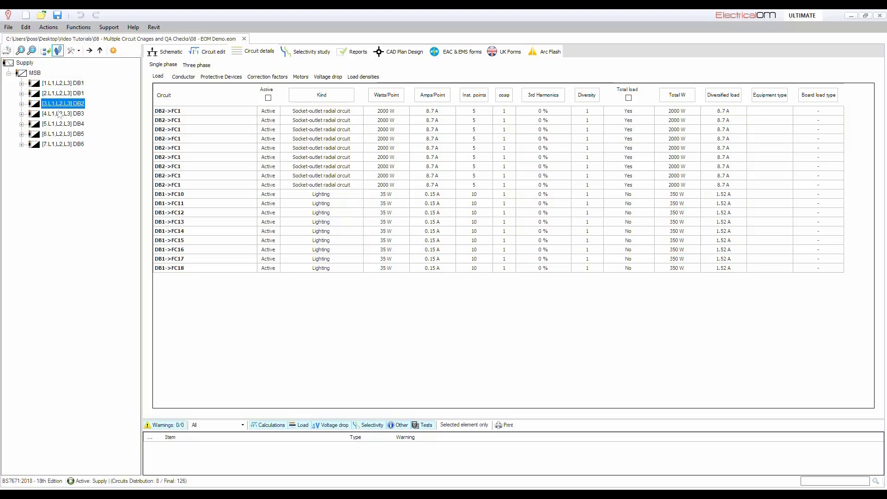
left_click(58, 114)
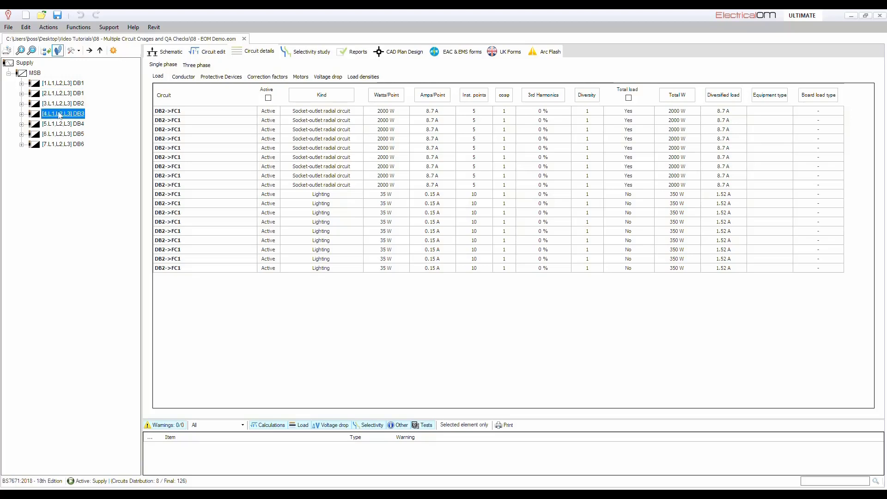
left_click(35, 73)
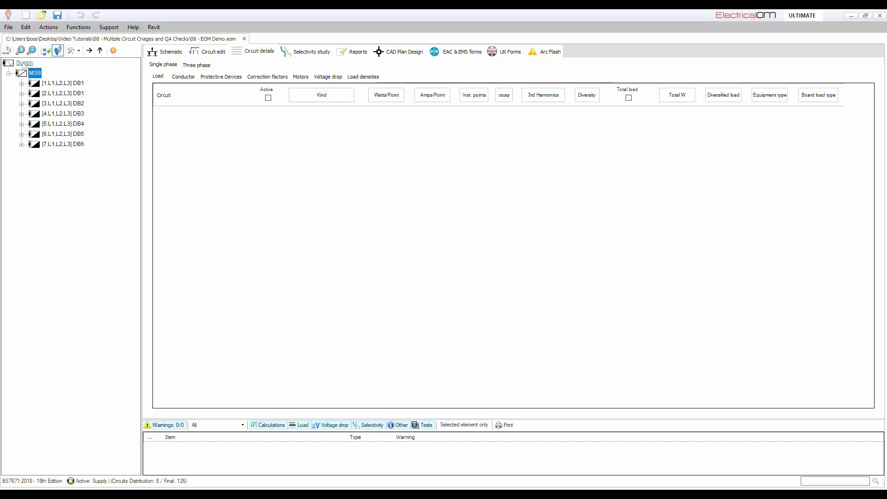
left_click(24, 63)
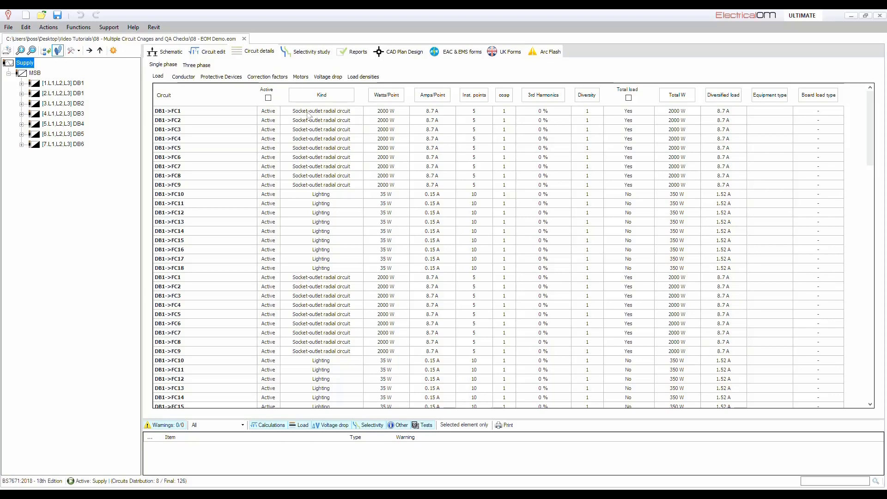
View the three-phase listing of MSB and the distribution boards, and return to the single-phase circuits.
left_click(203, 67)
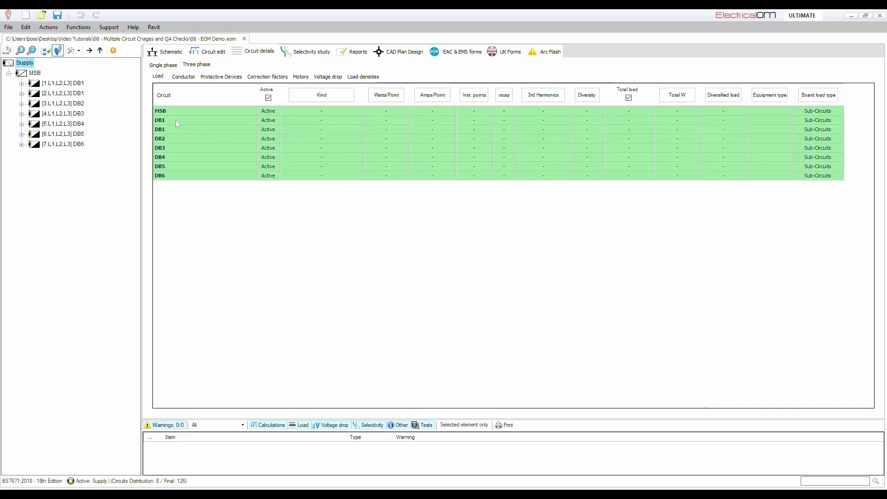
left_click_drag(176, 111, 176, 180)
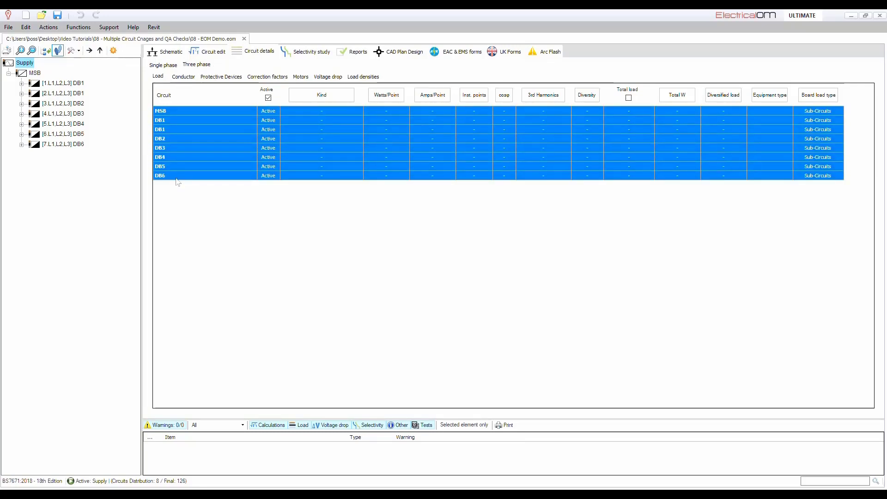
left_click(163, 64)
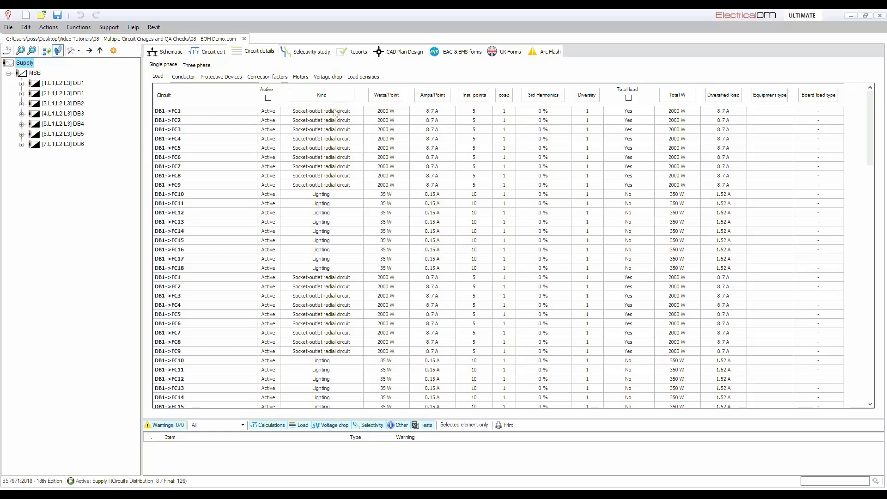
Select the first board's lighting circuits FC10 to FC18, and replace that selection with its socket-outlet circuits FC1 to FC9.
left_click_drag(335, 112, 329, 272)
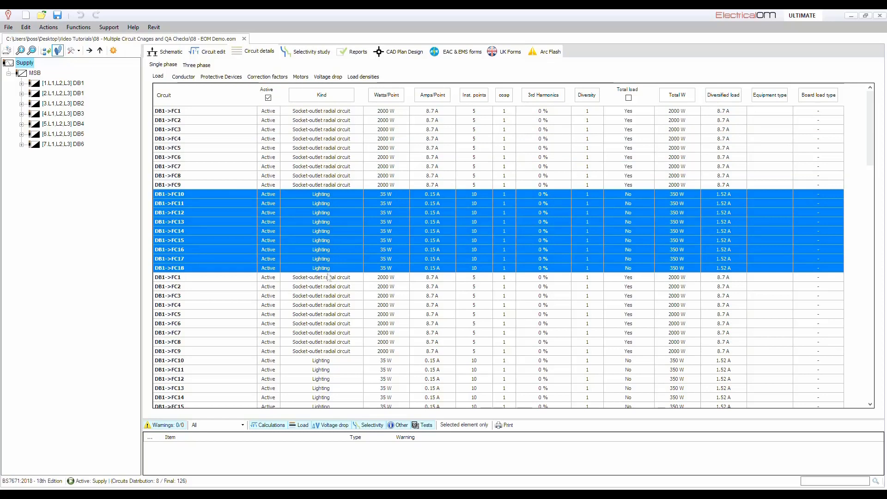
left_click(330, 306)
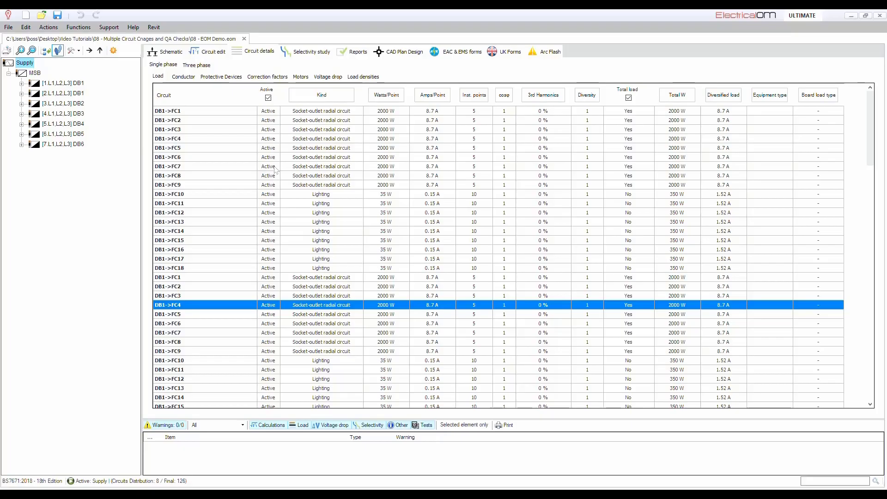
left_click_drag(326, 112, 330, 186)
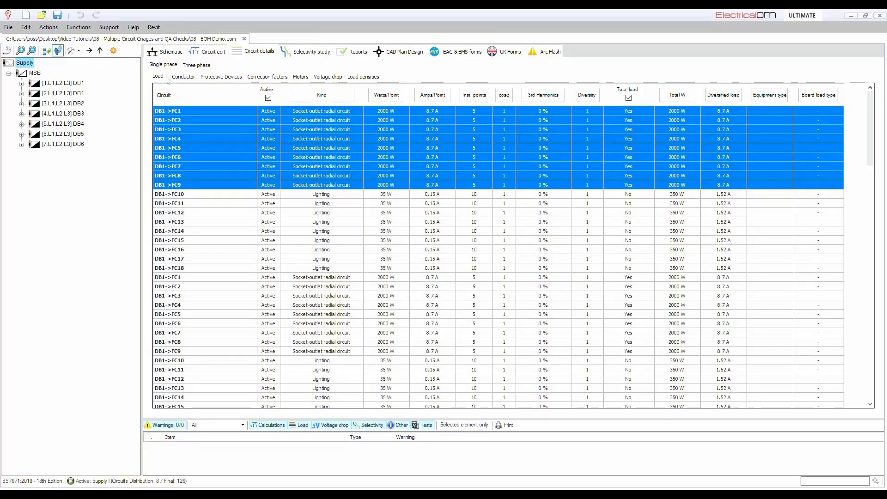
Review the conductor, protective device, correction factor, motor, voltage drop and load density details, and return to the load data.
left_click(183, 76)
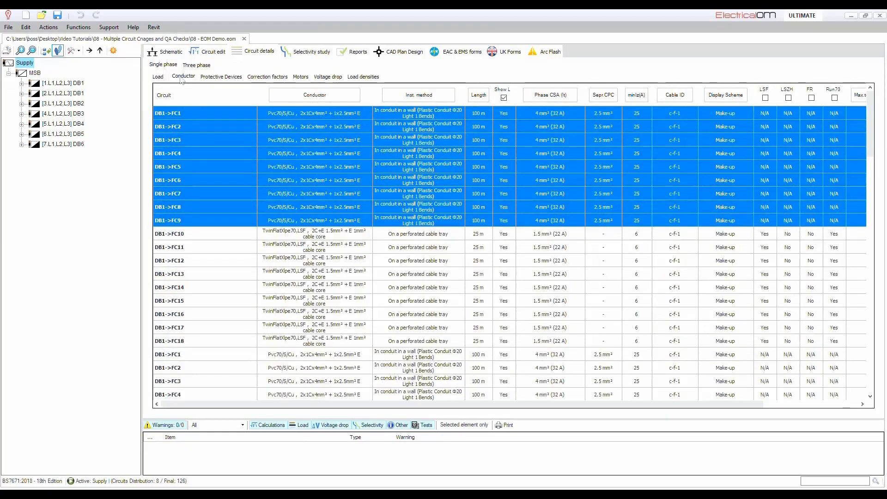
left_click(216, 80)
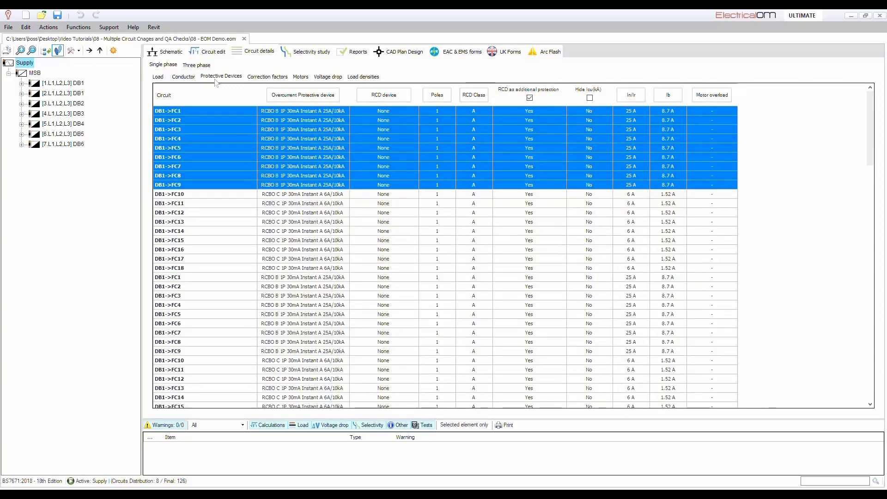
left_click(264, 80)
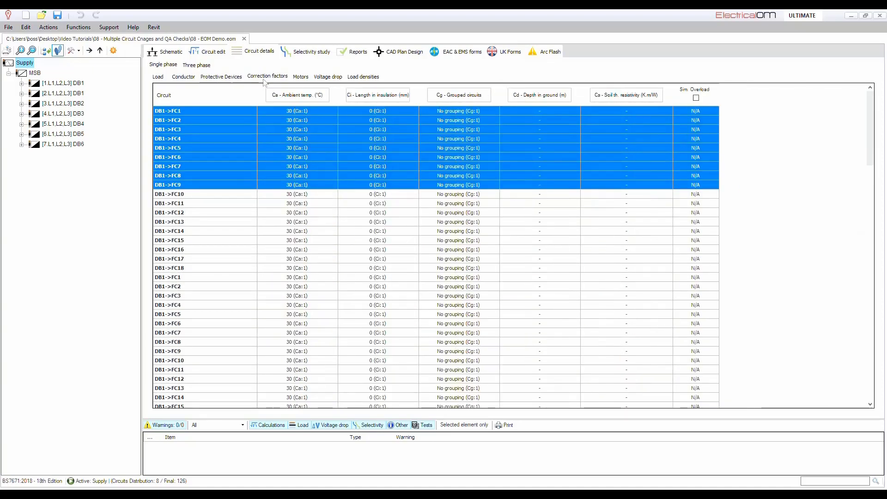
left_click(299, 77)
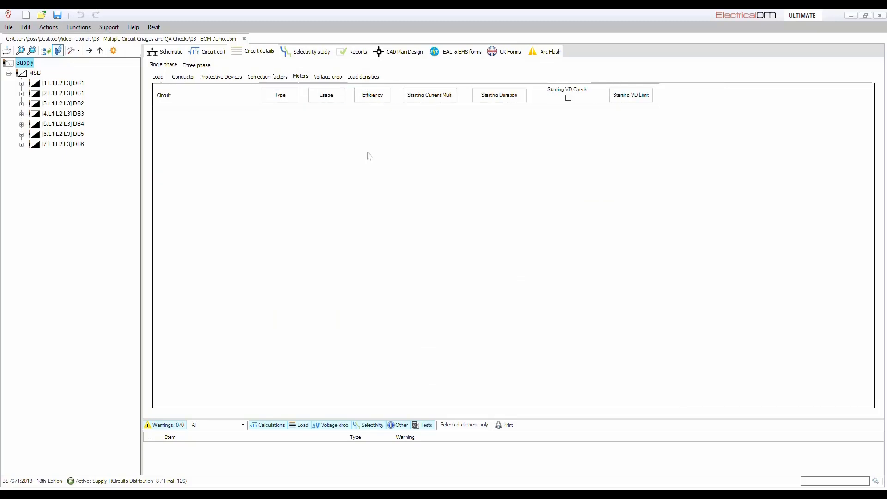
left_click(338, 77)
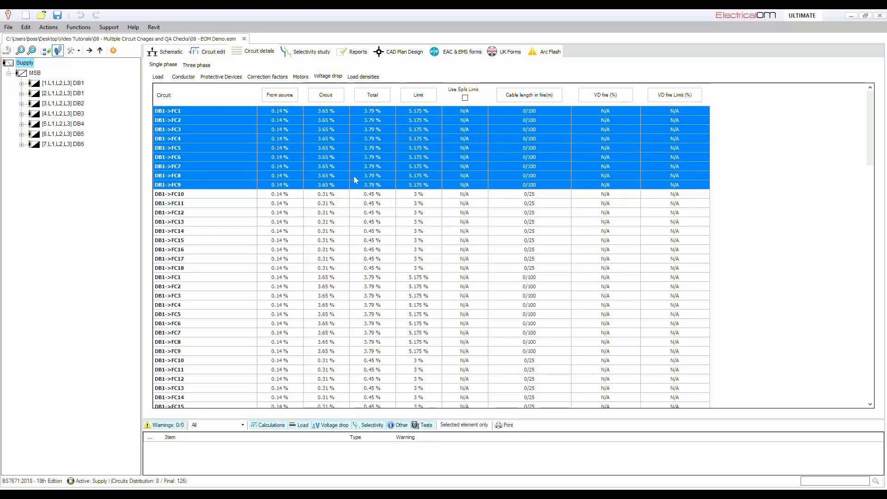
left_click(363, 77)
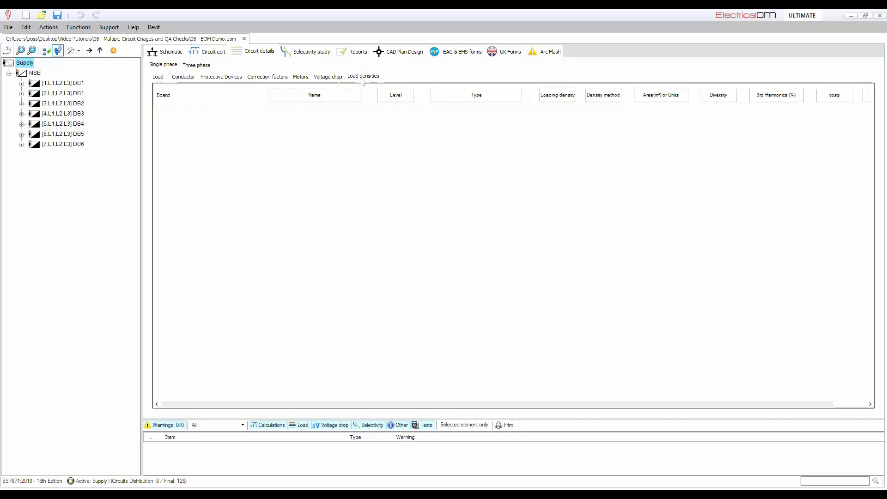
left_click(158, 78)
Select all circuits of the same circuit kind as the first board's FC1 socket-outlet radial circuit.
left_click(299, 178)
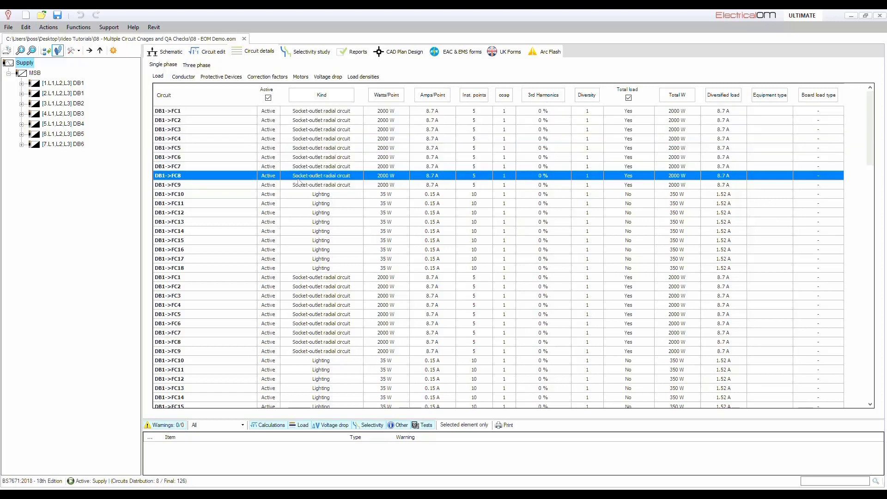
left_click(316, 113)
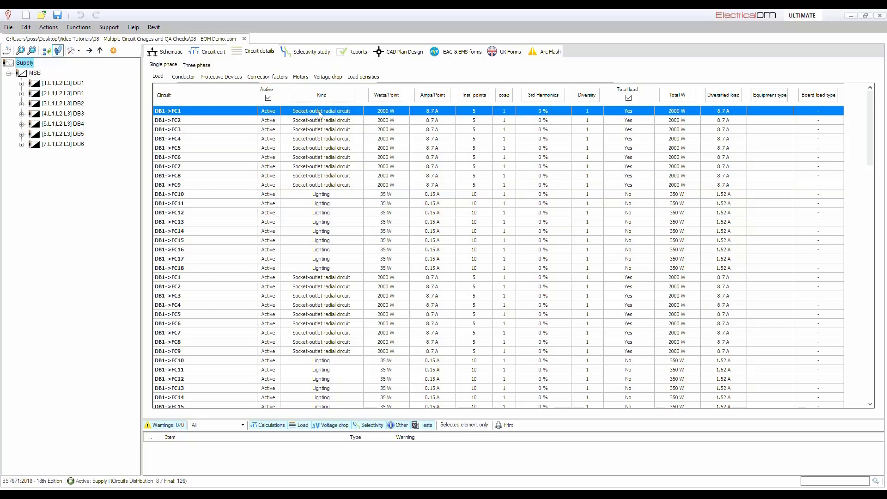
right_click(320, 115)
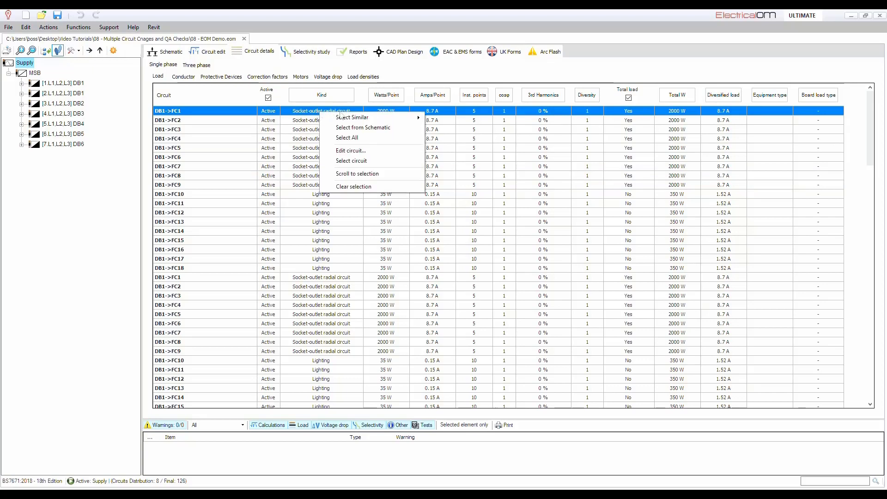
mouse_move(365, 122)
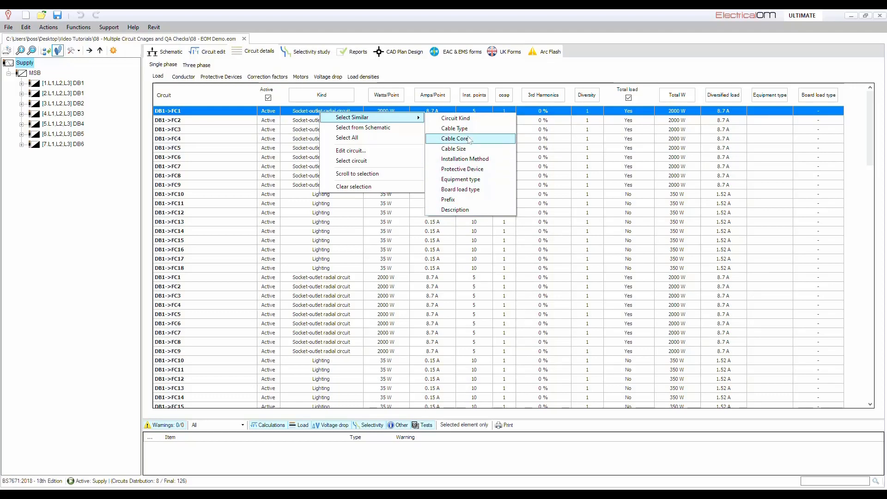
left_click(474, 120)
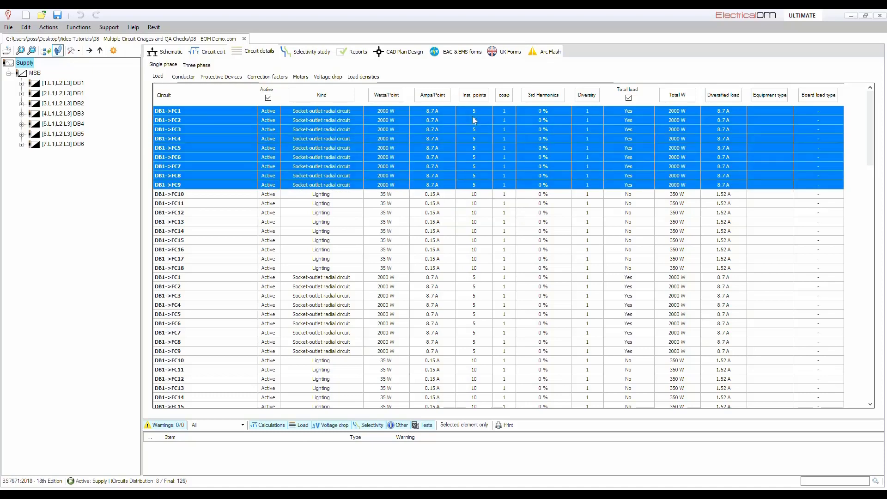
mouse_move(873, 106)
left_mouse_down()
mouse_move(856, 193)
mouse_move(867, 362)
mouse_move(871, 95)
left_mouse_up()
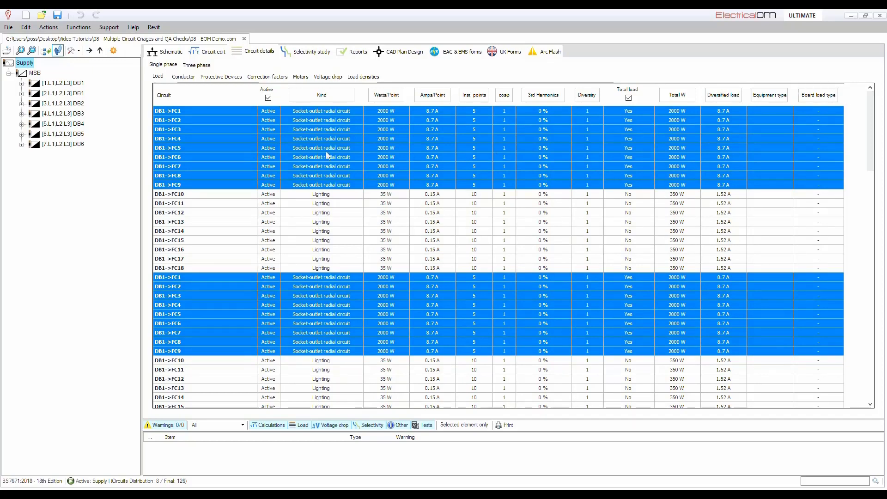
Set the phase conductor CSA of all selected socket-outlet circuits to 2.5 mm².
left_click(183, 77)
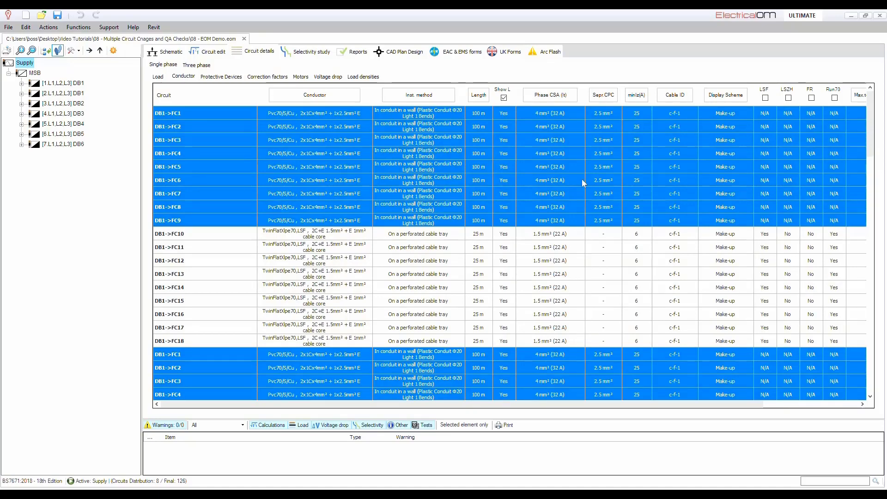
left_click(570, 101)
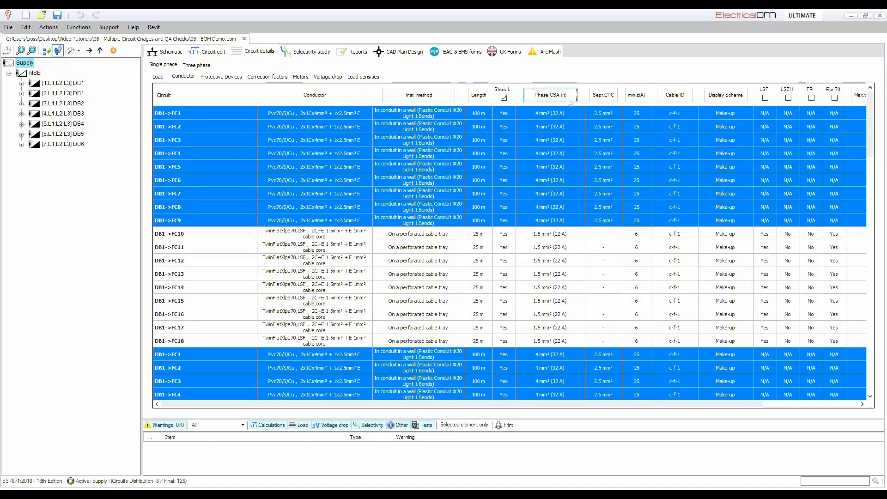
left_click(475, 248)
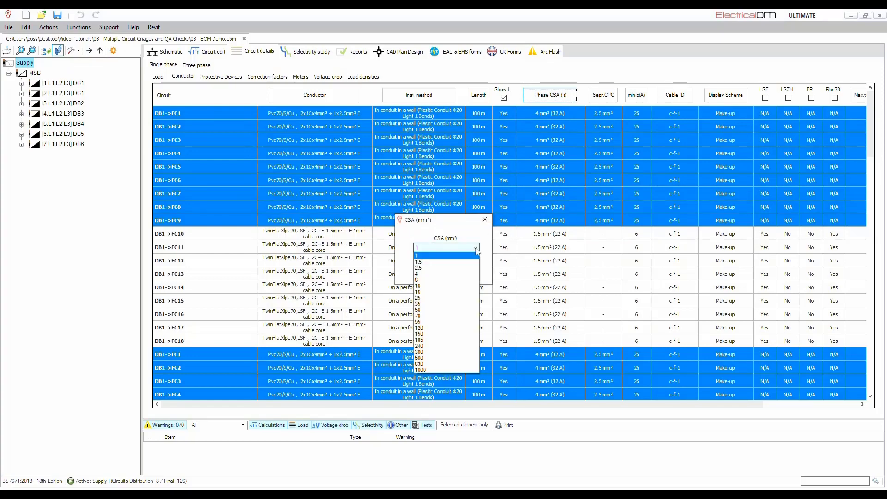
left_click(446, 268)
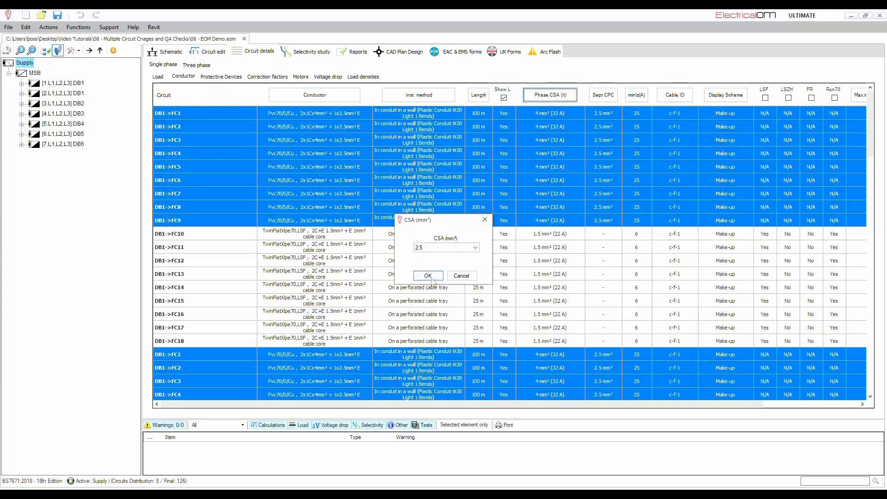
left_click(430, 276)
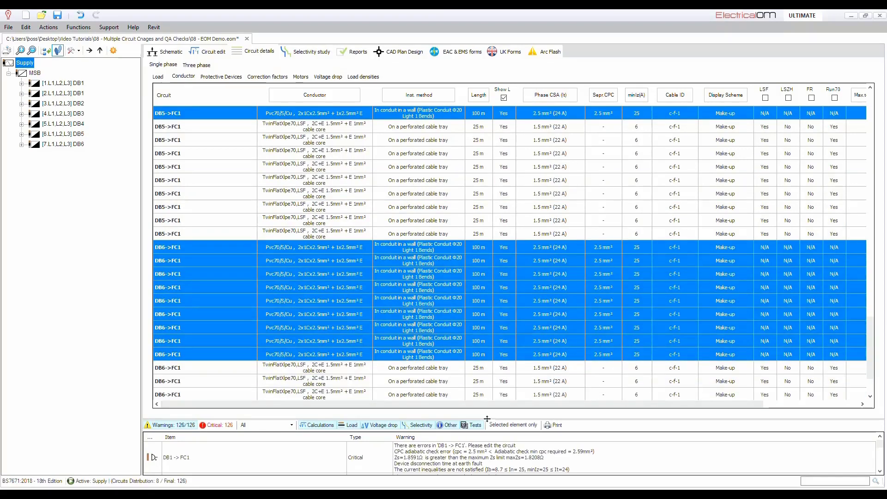
Enlarge the warnings list and read through the critical warnings for the changed circuits.
left_click_drag(487, 419, 479, 355)
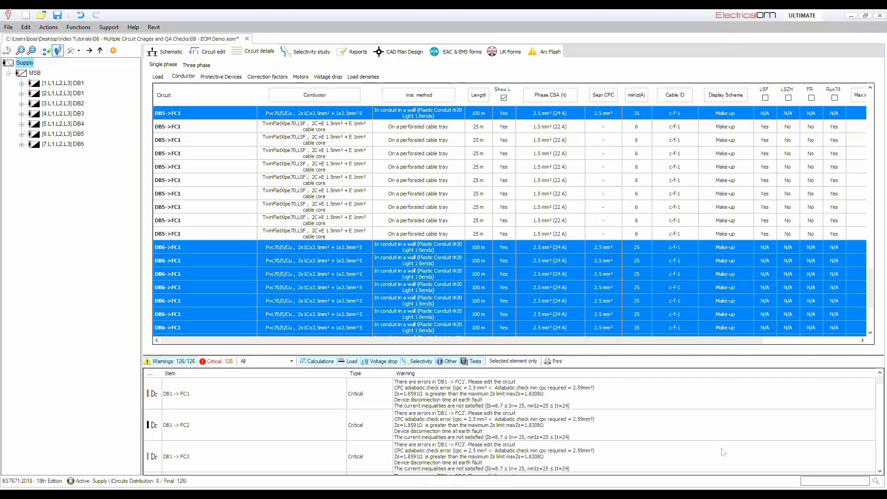
left_click_drag(880, 384, 881, 473)
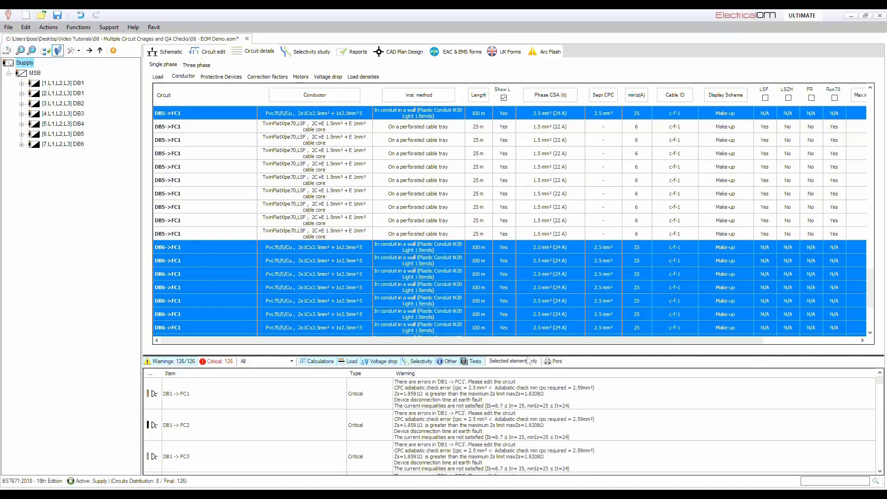
left_click_drag(530, 364, 520, 397)
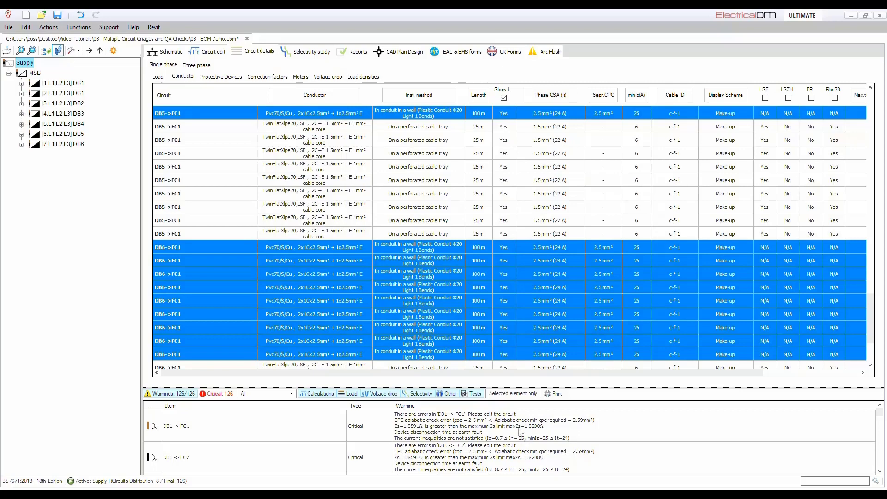
Change the overcurrent protective device rating of all selected socket-outlet circuits to 20 A, keeping the Schneider Electric Acti9 Type B RCBO.
scroll(521, 432, "down", 10)
scroll(486, 286, "up", 5)
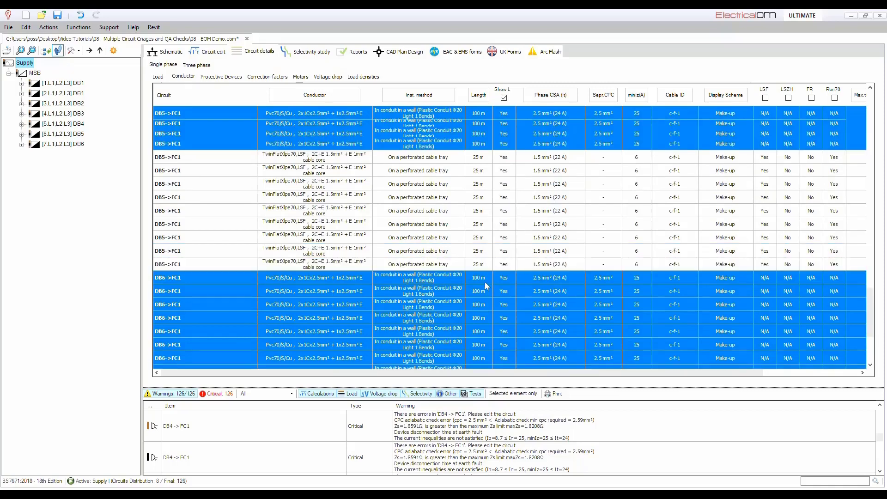
scroll(486, 286, "up", 10)
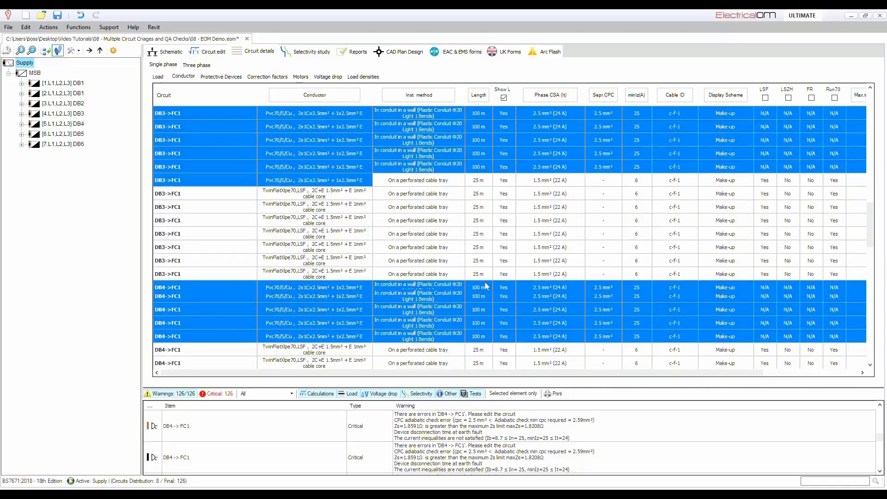
scroll(486, 286, "up", 6)
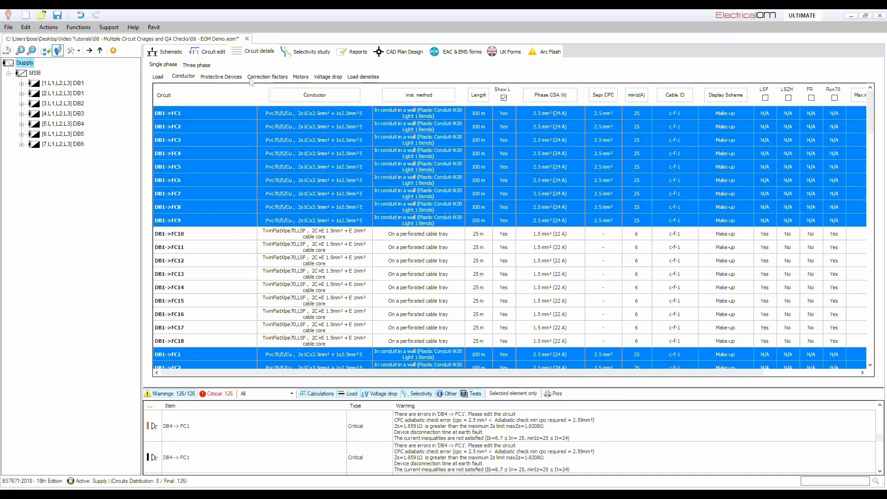
left_click(223, 77)
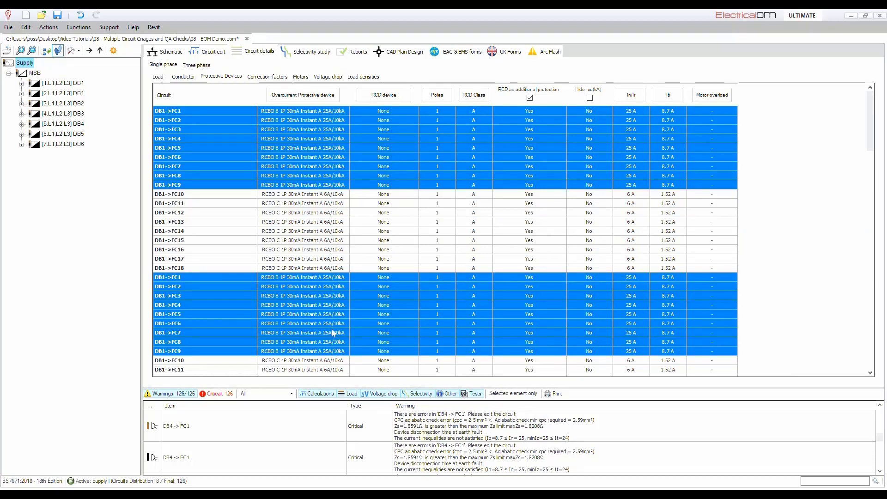
left_click(324, 97)
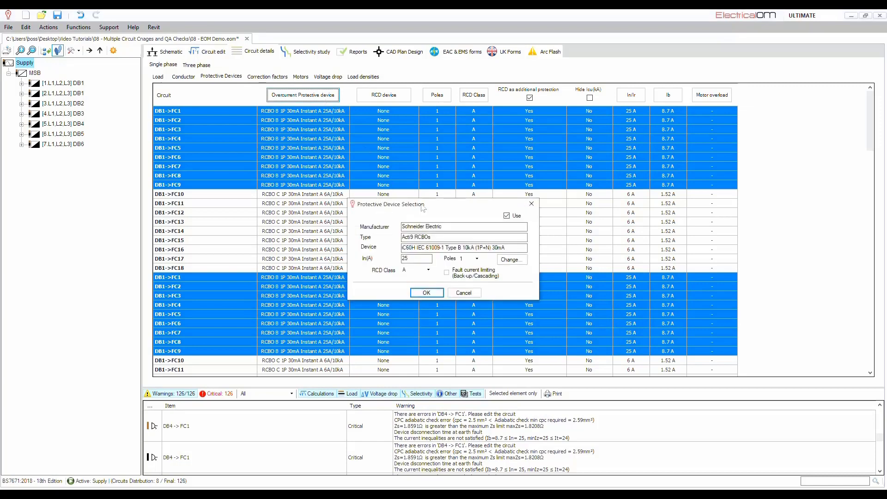
left_click(510, 260)
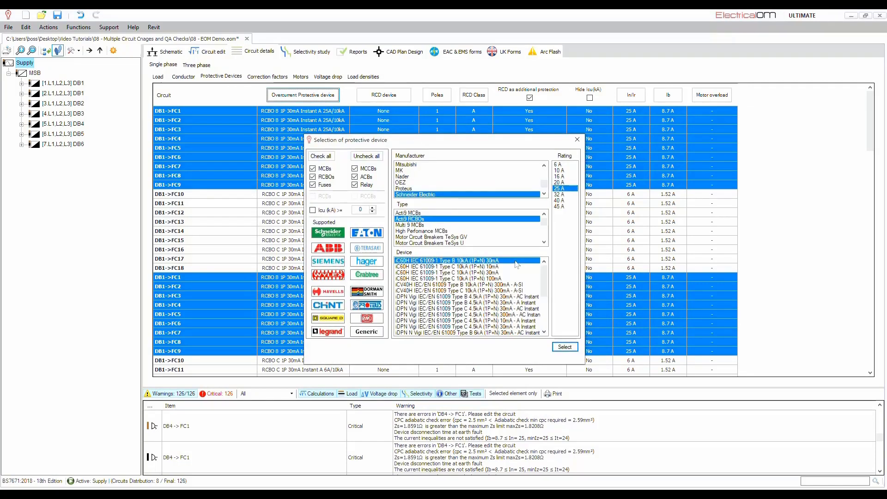
left_click(565, 183)
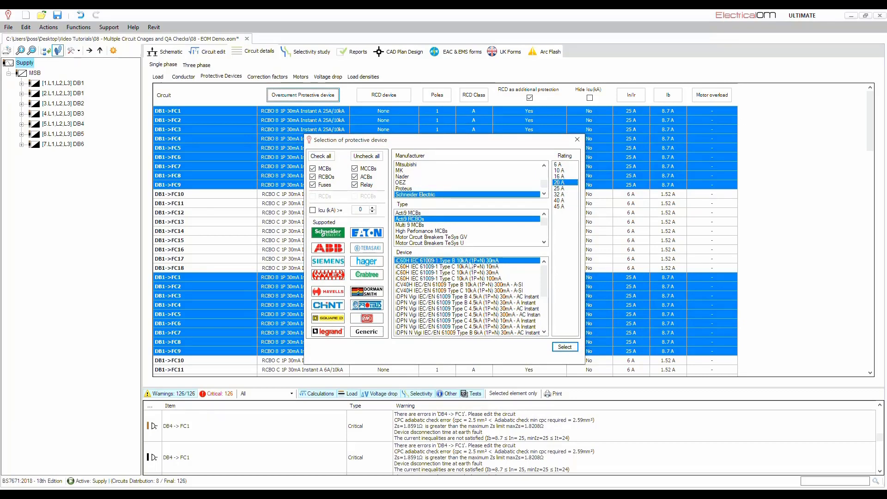
left_click(564, 347)
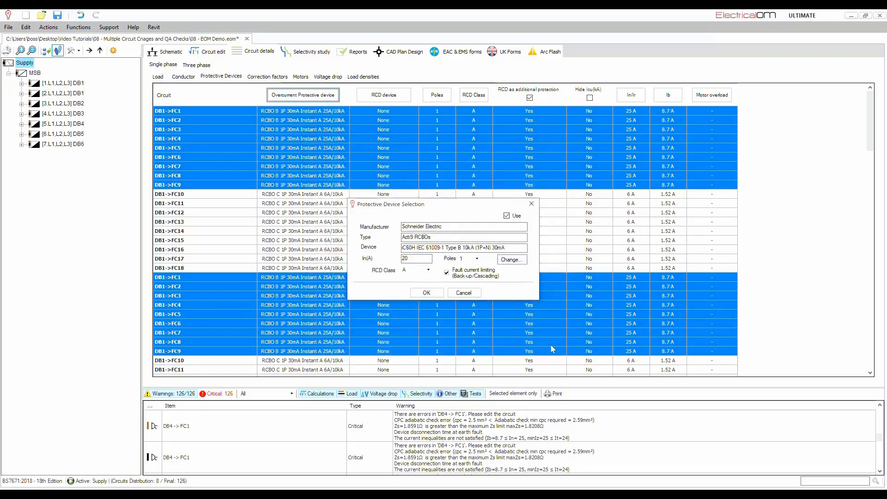
left_click(427, 293)
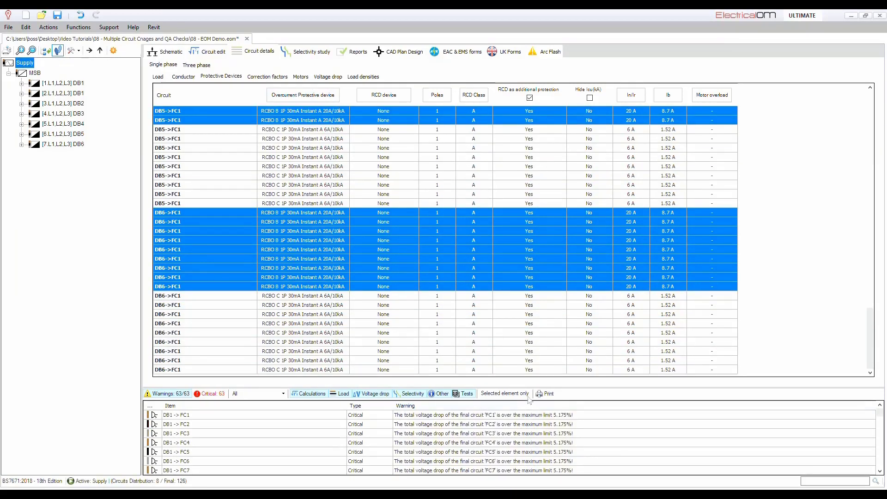
Enlarge the warnings list, read the remaining critical warnings through to the last board, and shrink the list again.
left_click_drag(522, 388, 520, 336)
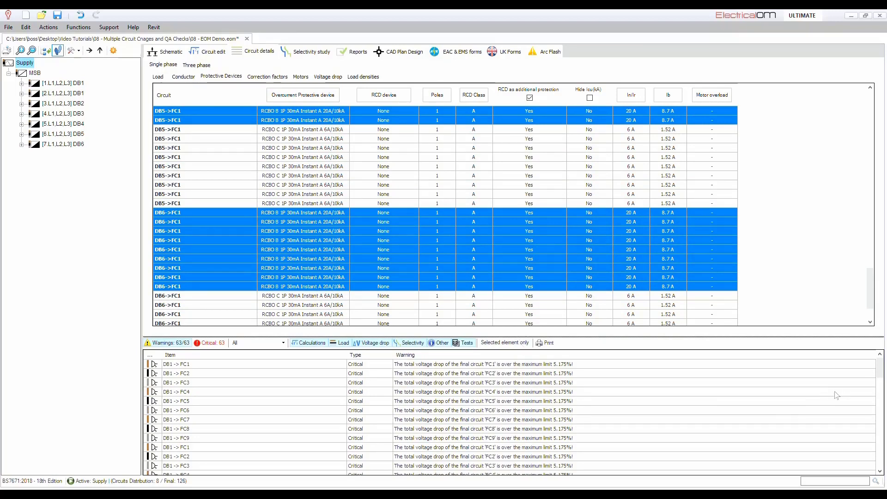
left_click_drag(879, 367, 879, 468)
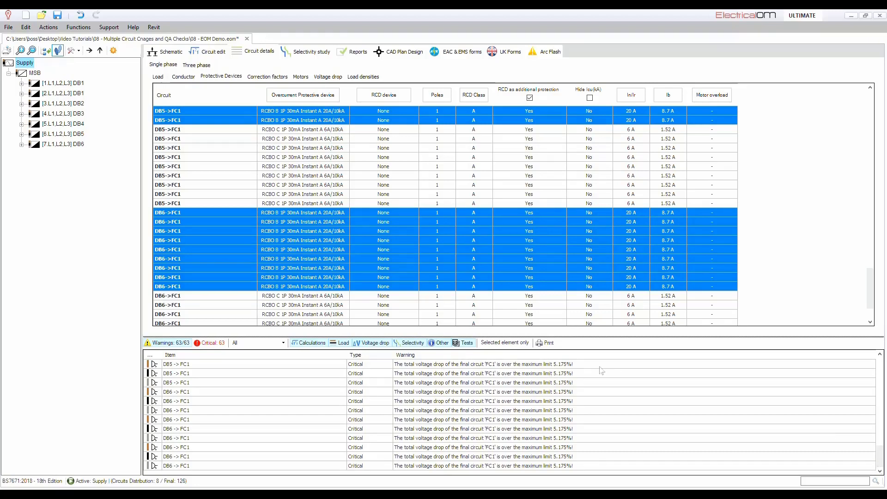
left_click_drag(570, 335, 571, 383)
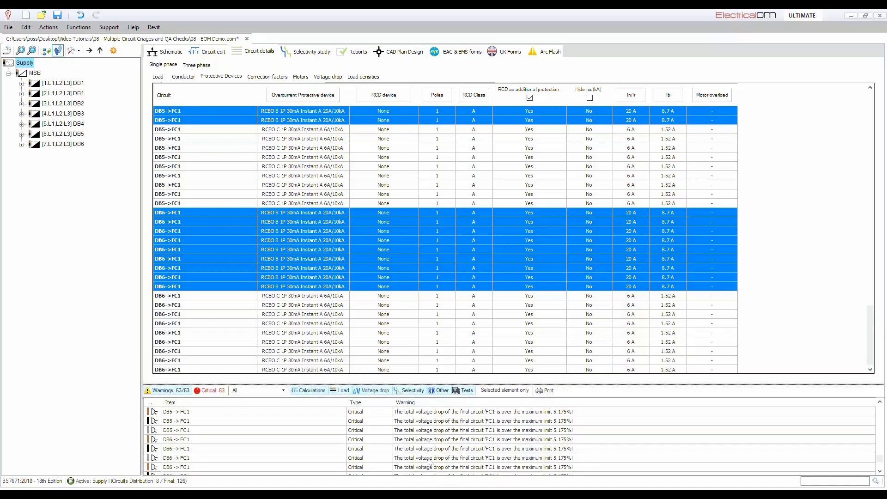
Set the conductor length of all selected socket-outlet circuits to 50 m.
left_click(179, 77)
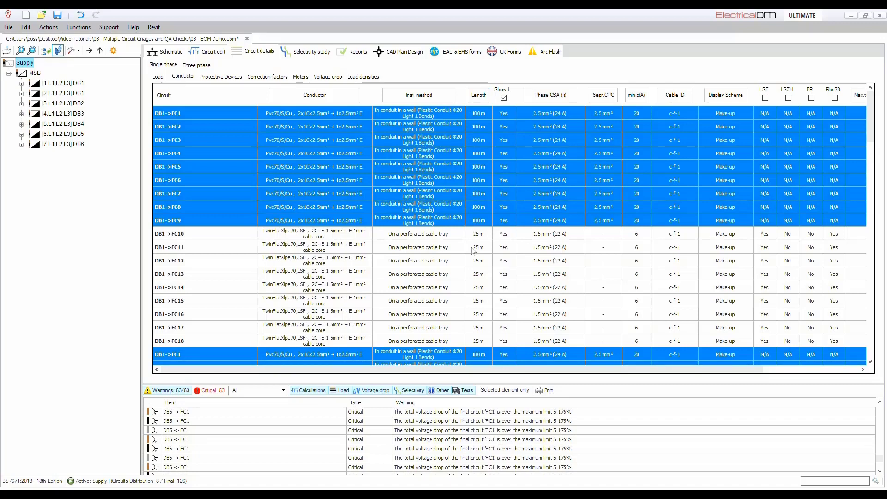
left_click(485, 96)
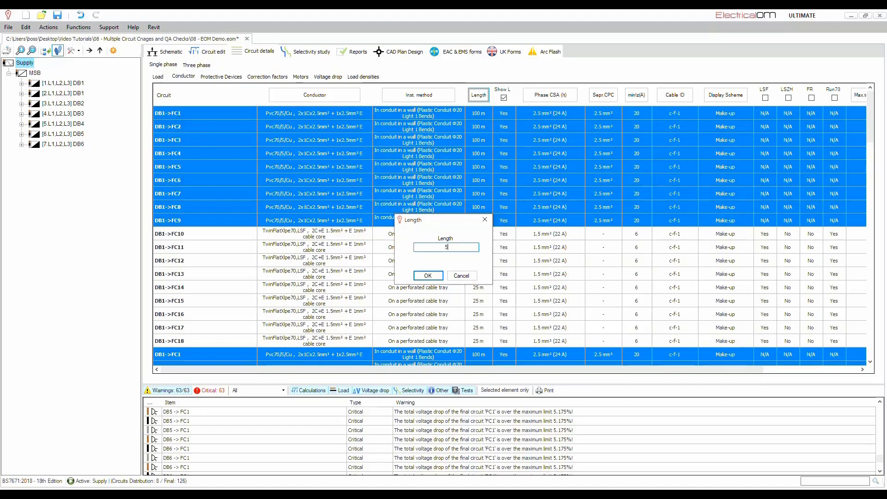
type("50")
left_click(432, 275)
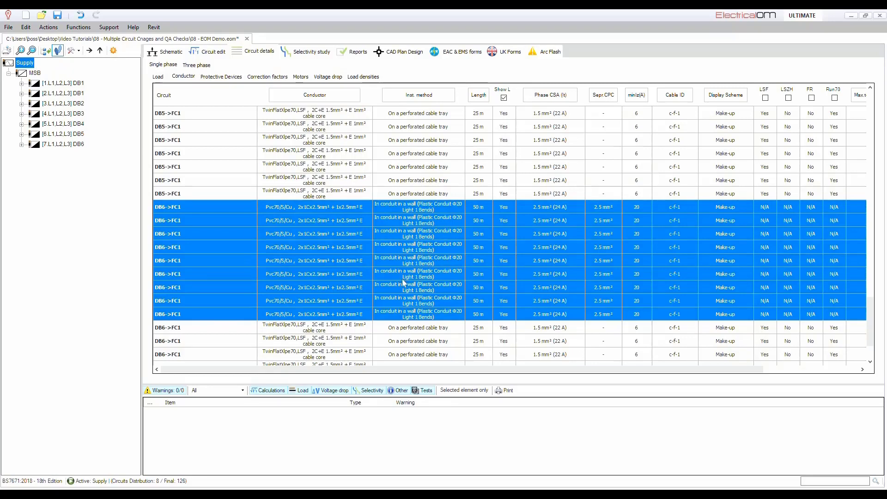
Open the first DB1 board's FC1 circuit from the schematic and check its conductor and protective device details.
left_click(160, 52)
scroll(466, 315, "down", 6)
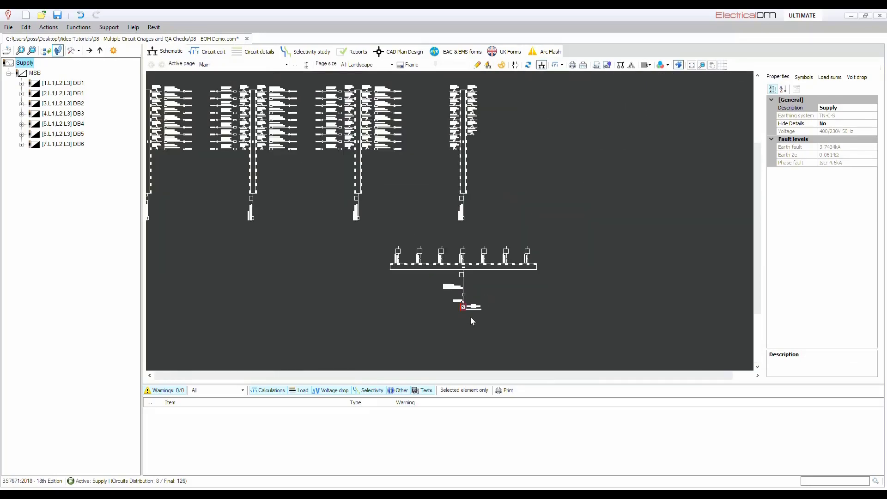
scroll(194, 159, "up", 6)
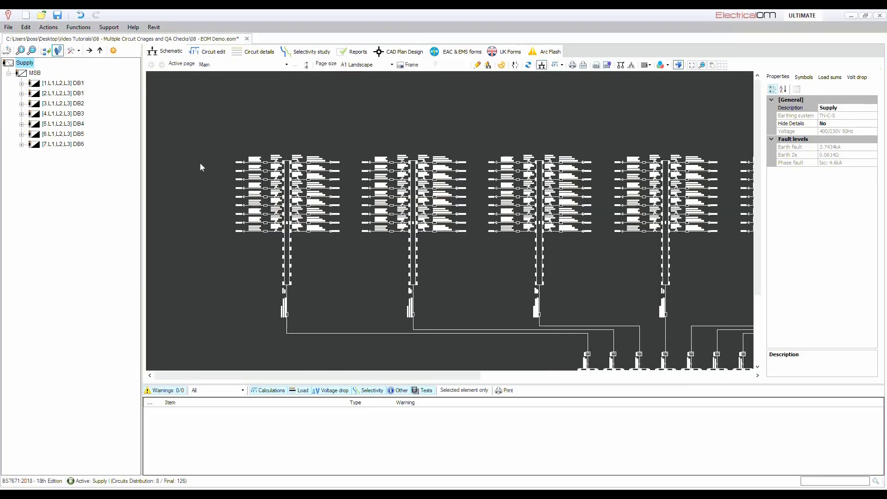
middle_click_drag(203, 193, 242, 177)
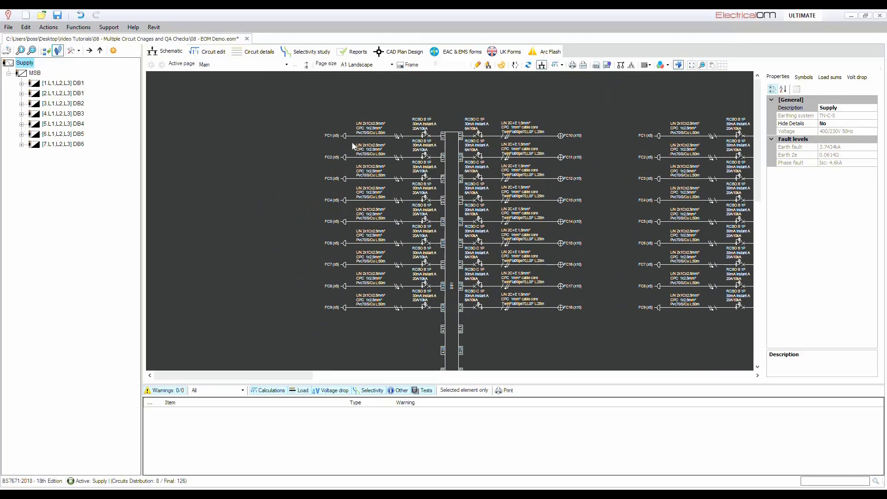
scroll(352, 143, "up", 2)
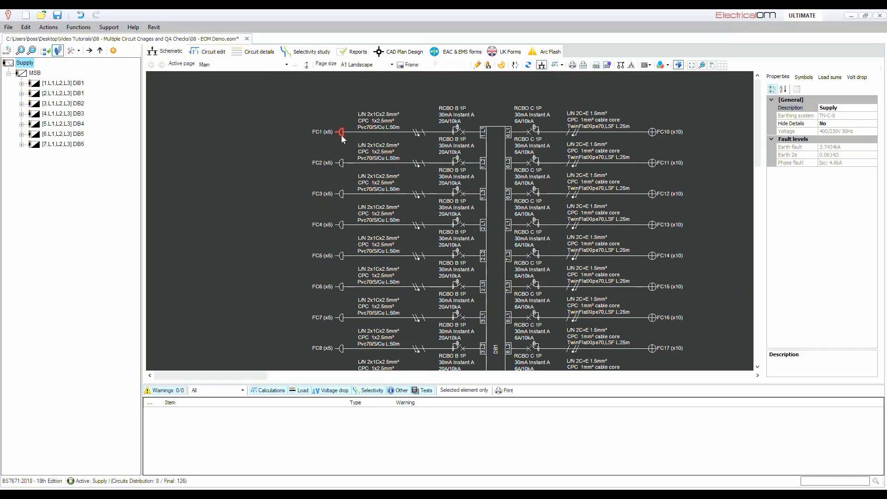
double_click(342, 134)
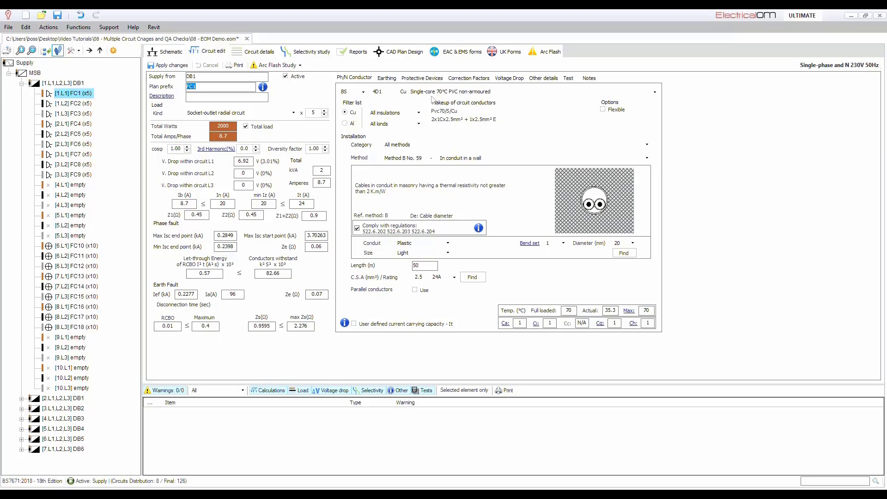
left_click(417, 78)
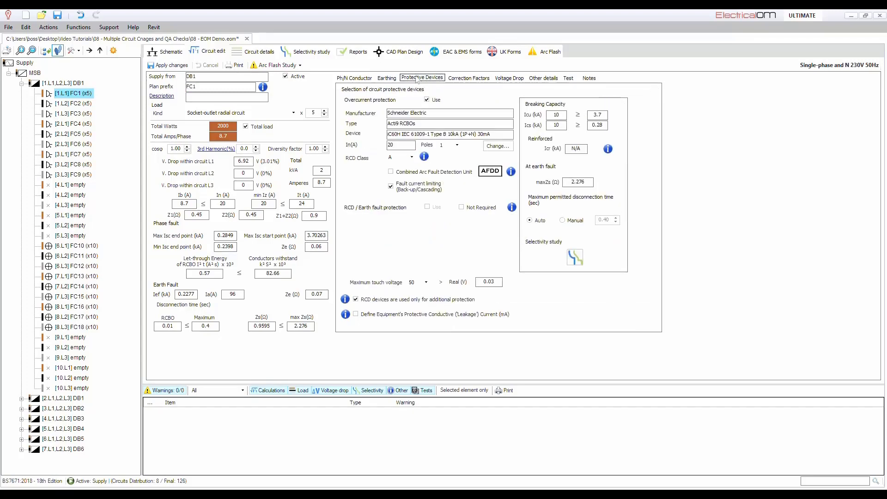
double_click(405, 146)
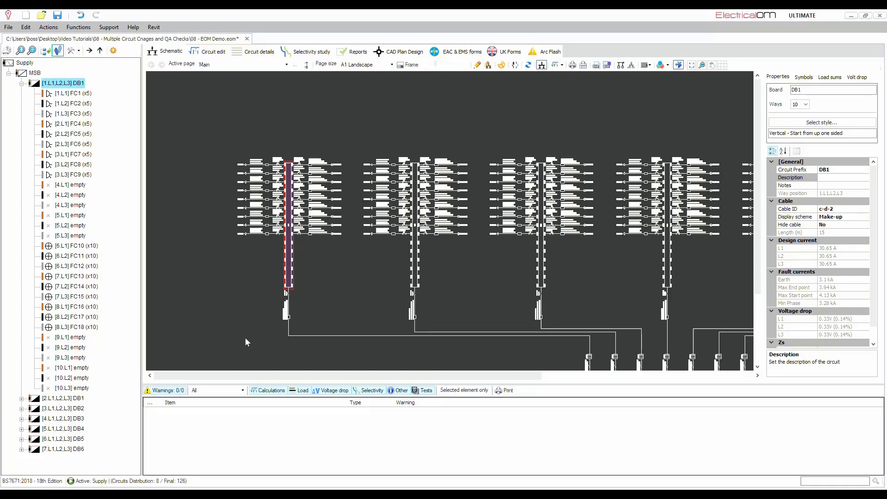
Open the first DB1 board for editing and bring up the equipment type selection in its other details.
scroll(254, 254, "up", 3)
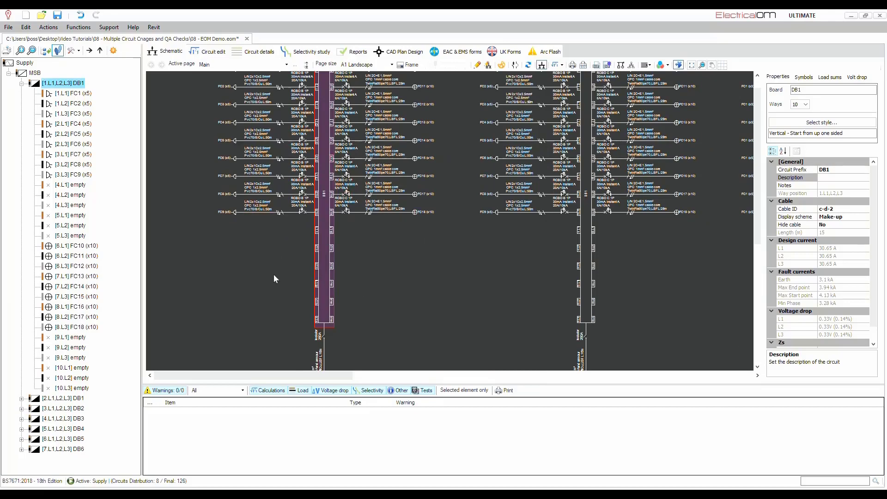
double_click(325, 248)
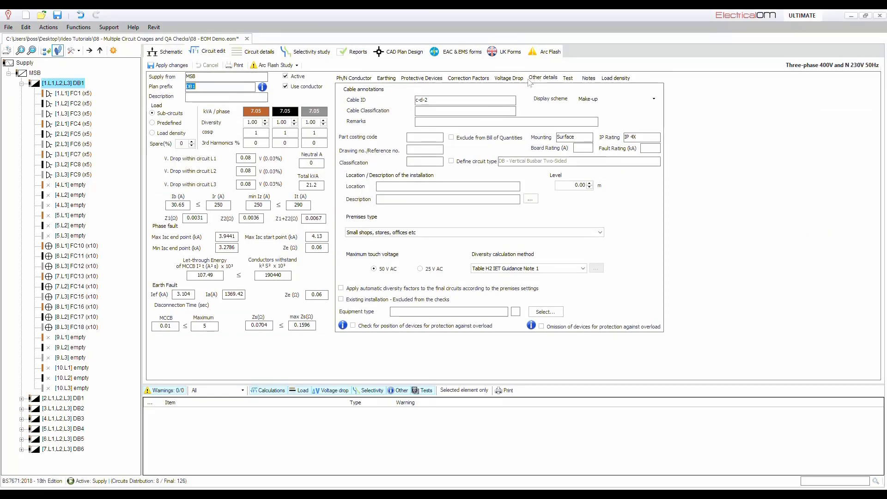
left_click(551, 79)
left_click(546, 313)
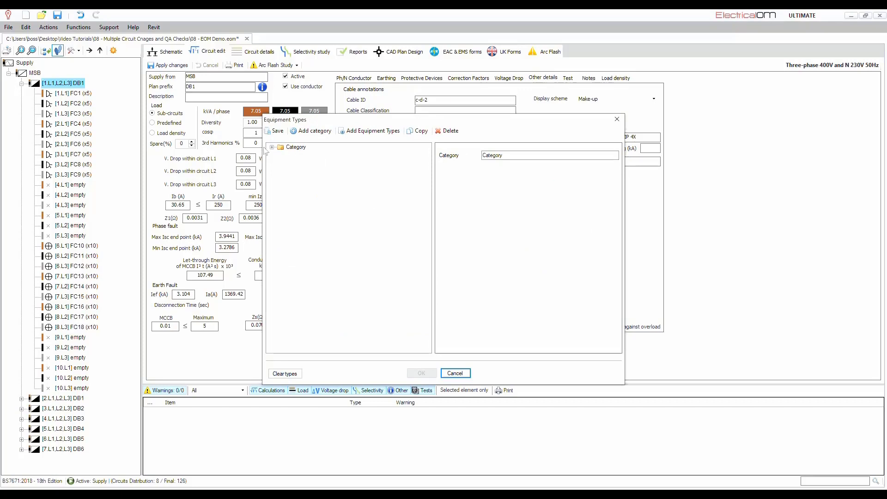
Set the Existing equipment type's colour to red and apply that type to the first DB1 board.
left_click(272, 147)
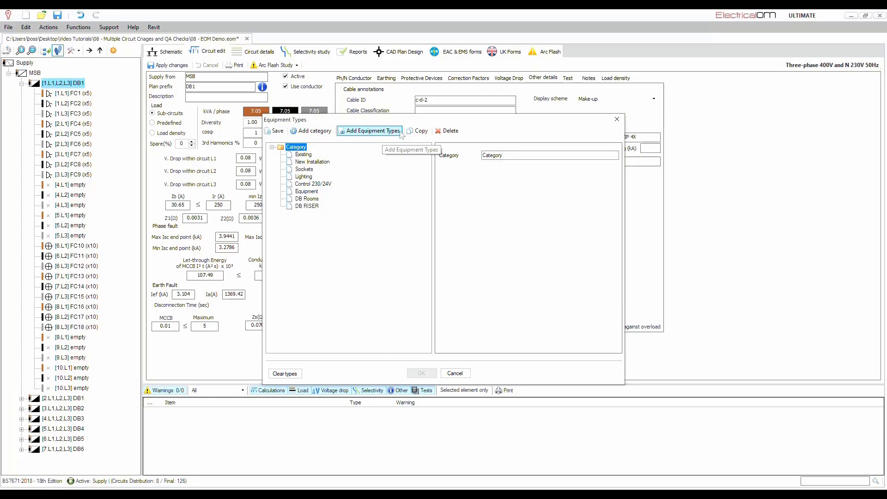
left_click(301, 155)
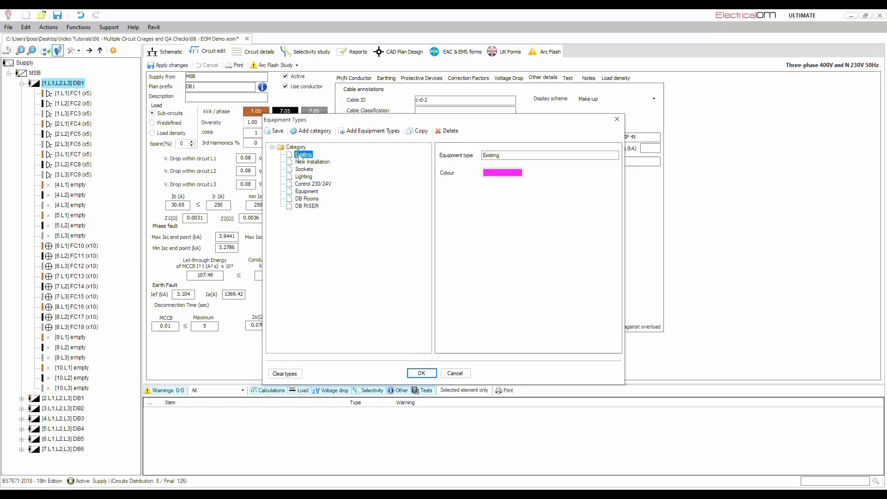
left_click(503, 173)
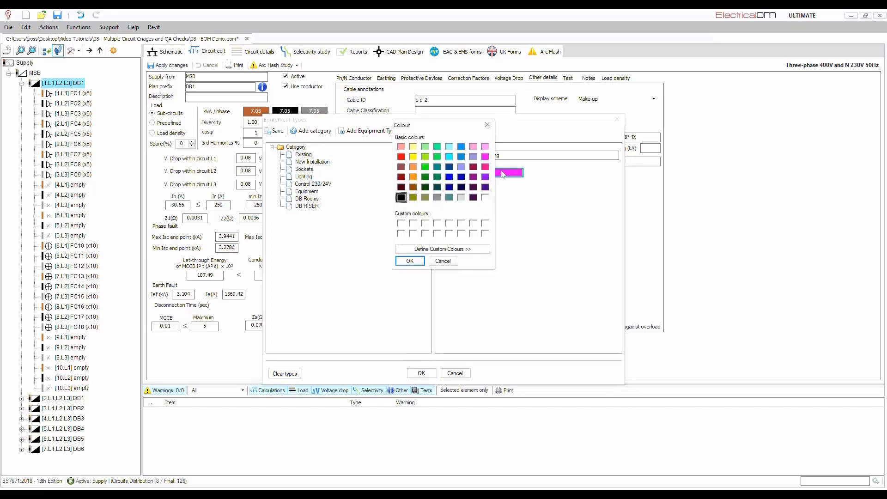
left_click(400, 158)
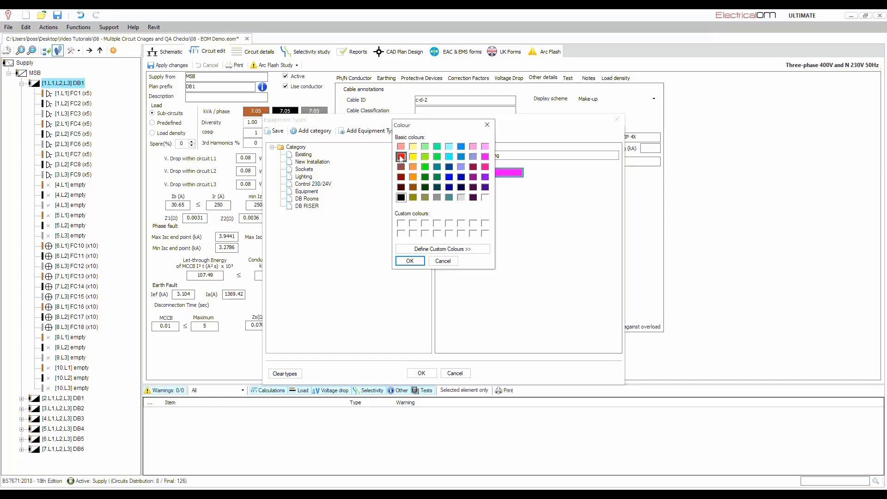
left_click(414, 262)
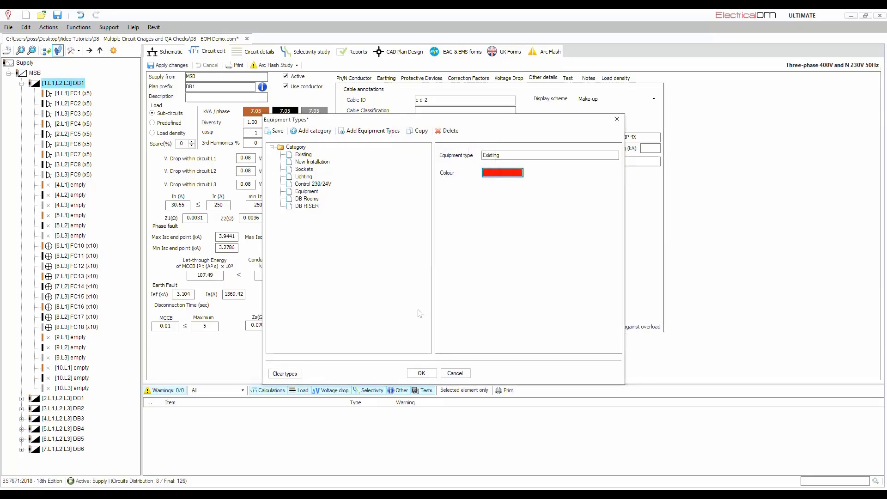
left_click(420, 373)
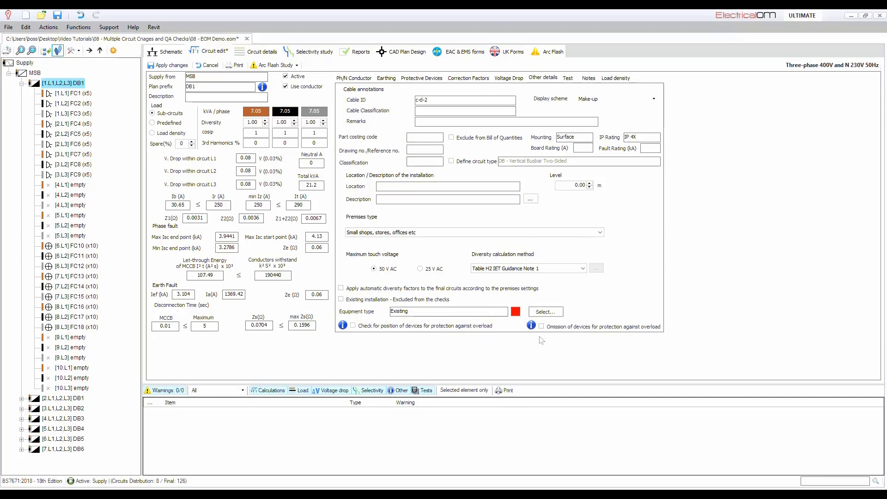
left_click(168, 65)
Return to the schematic and examine the first DB1 board and its circuits.
left_click(164, 52)
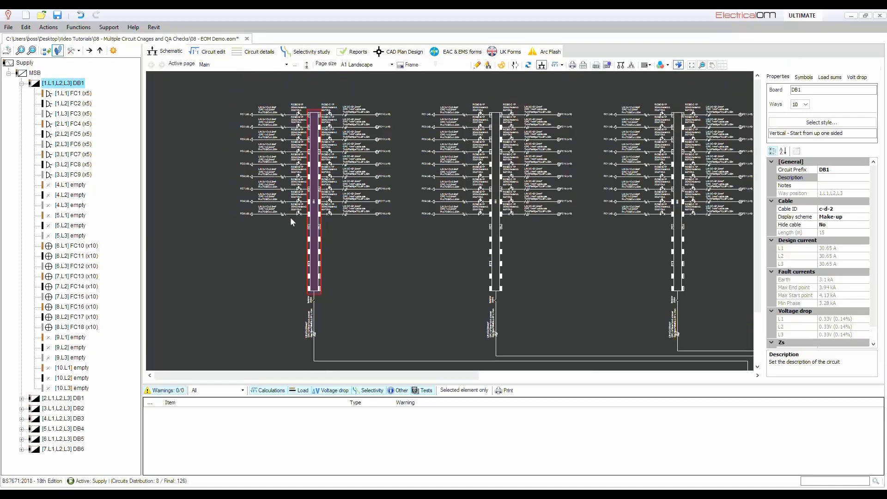
scroll(292, 224, "down", 1)
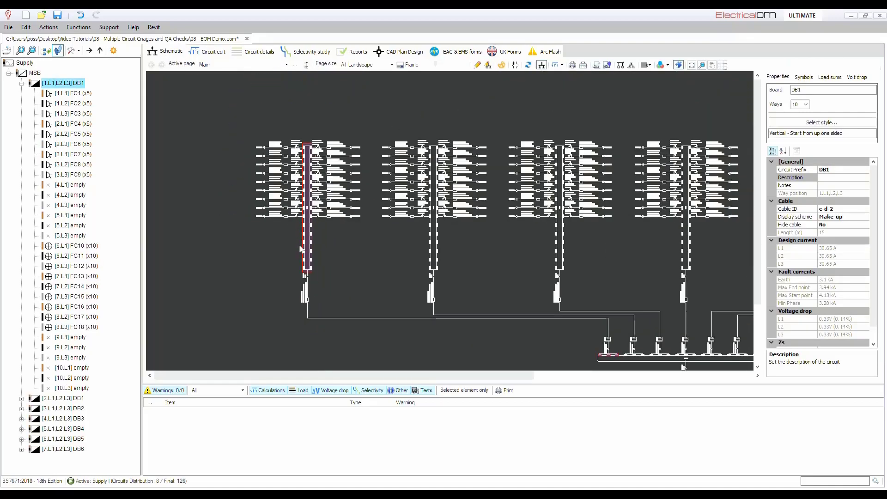
scroll(273, 205, "up", 3)
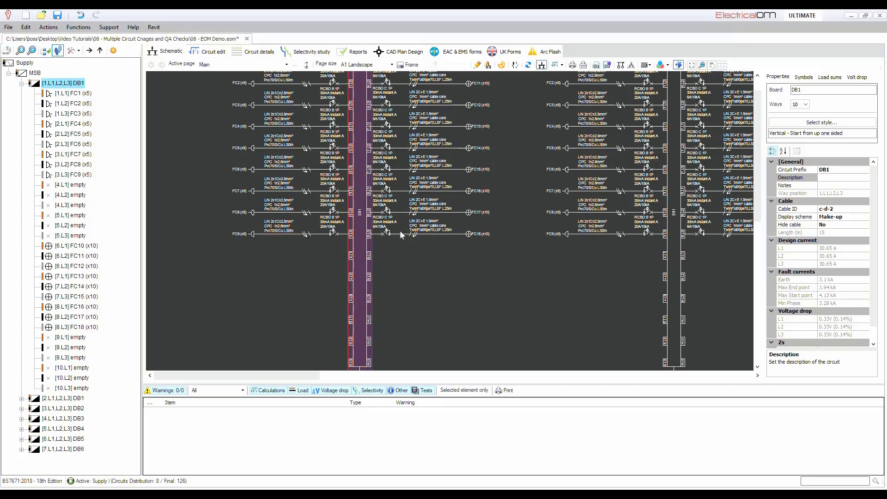
scroll(268, 236, "down", 3)
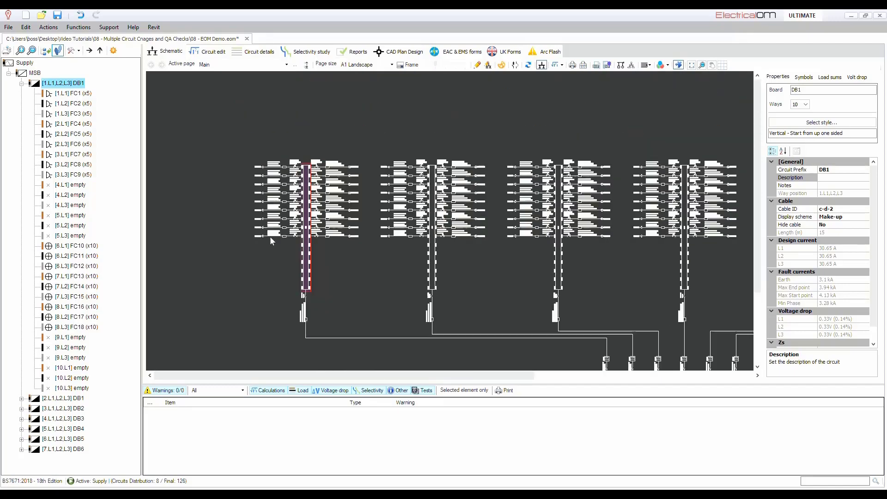
Look over the seven distribution boards and their connections to the MSB in the schematic.
scroll(443, 264, "up", 2)
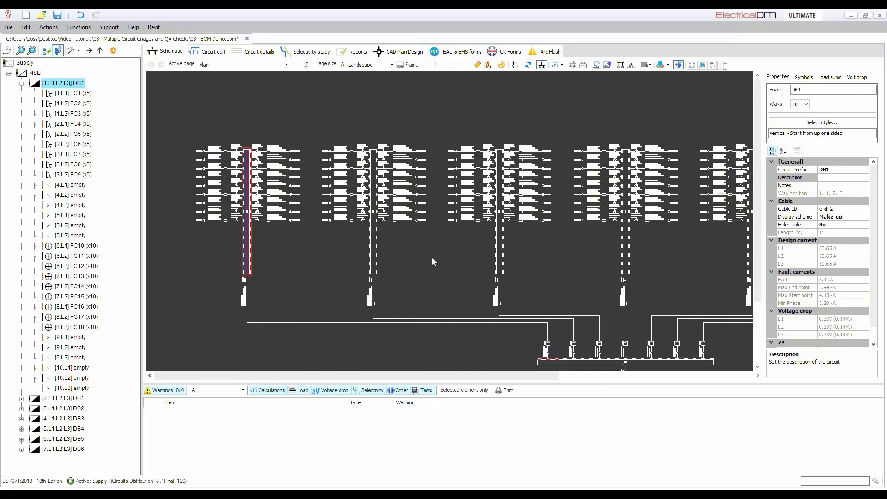
scroll(431, 257, "down", 1)
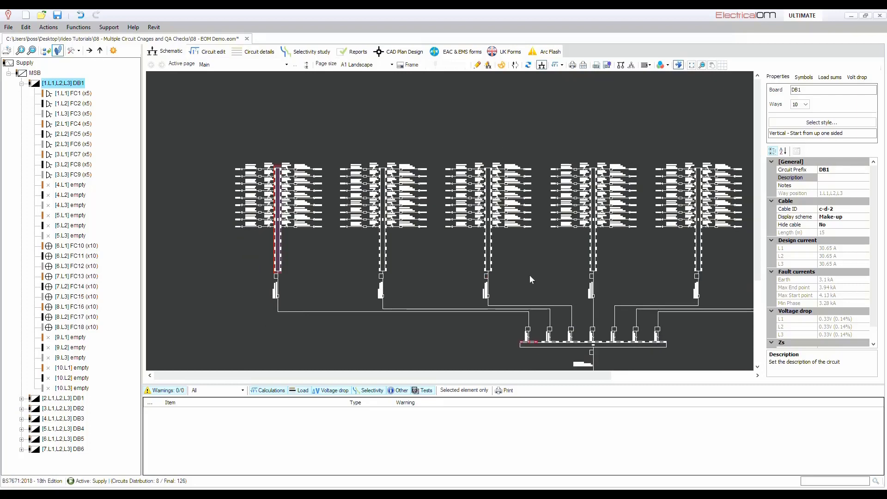
middle_click_drag(530, 275, 463, 254)
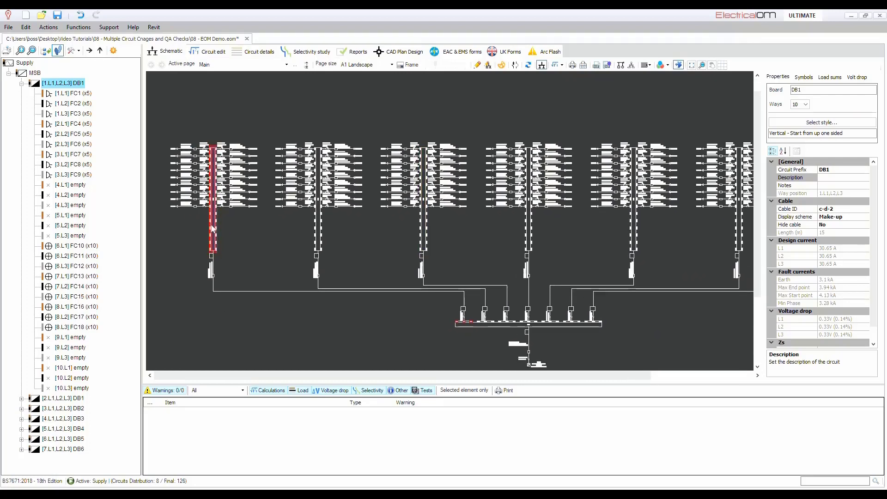
scroll(479, 239, "down", 1)
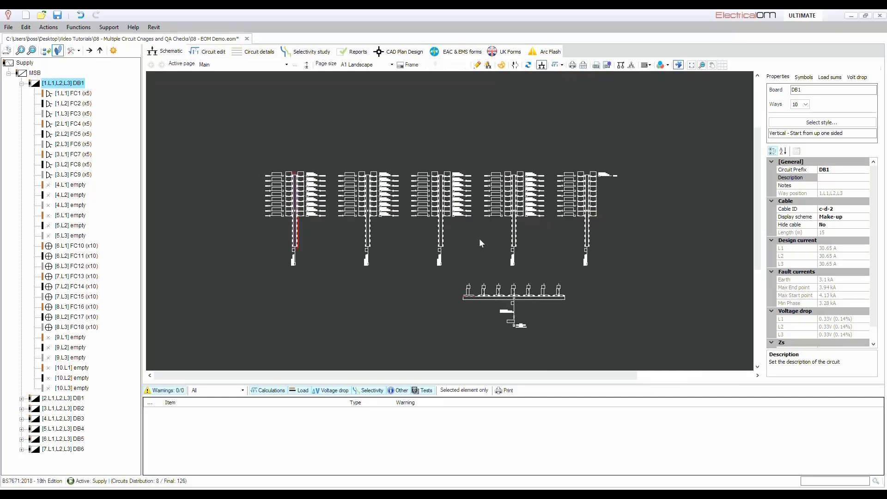
scroll(478, 239, "up", 1)
middle_click_drag(509, 242, 445, 239)
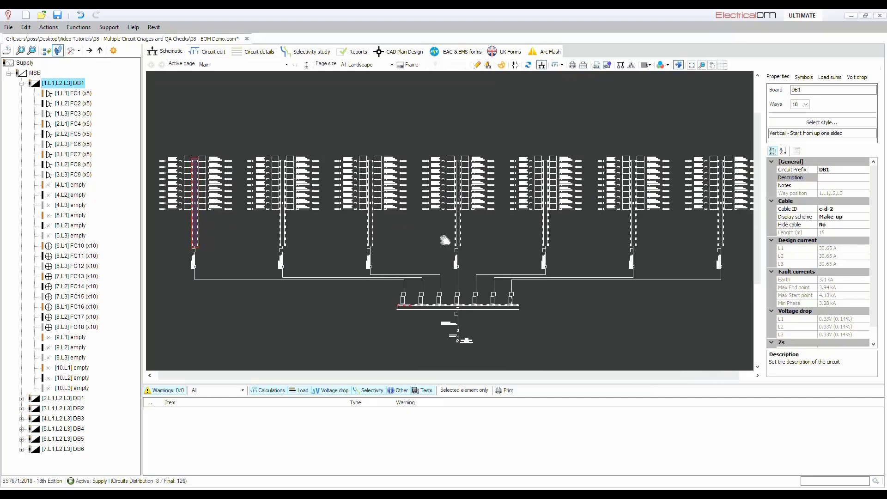
In the supply's three-phase circuit load details, assign the Existing equipment type to the second DB1 board and DB2 through DB6 together.
left_click(11, 66)
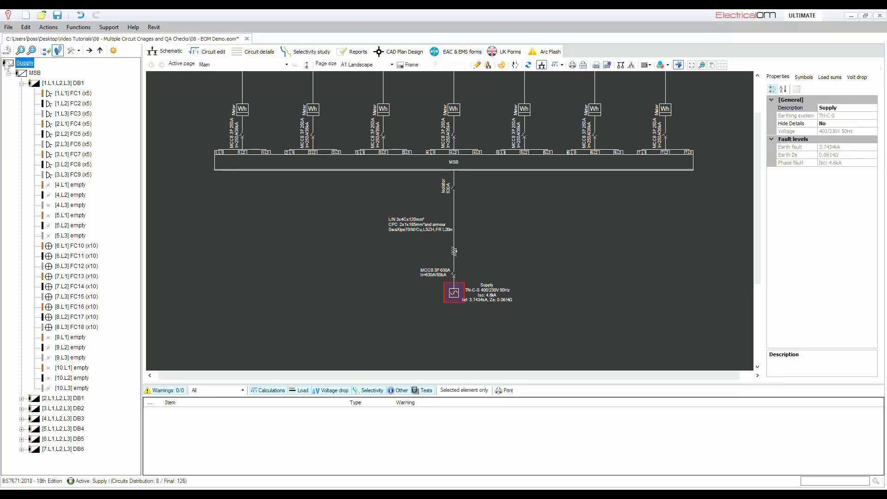
left_click(270, 54)
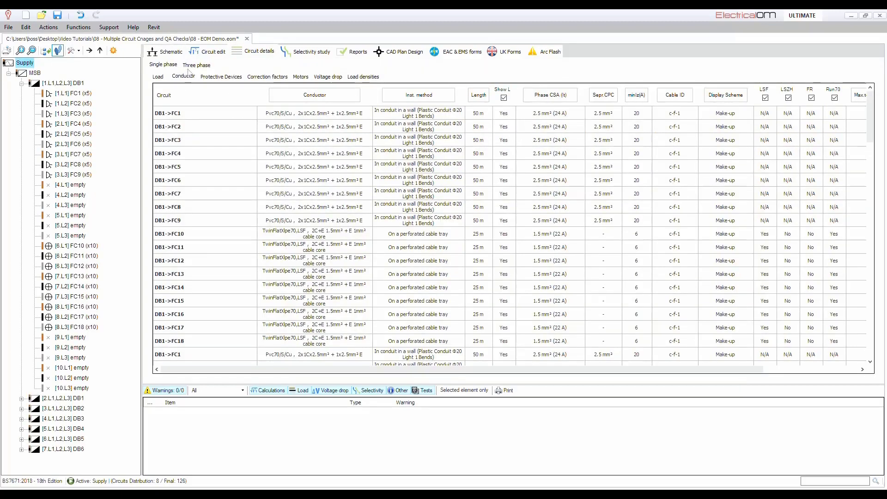
left_click(193, 66)
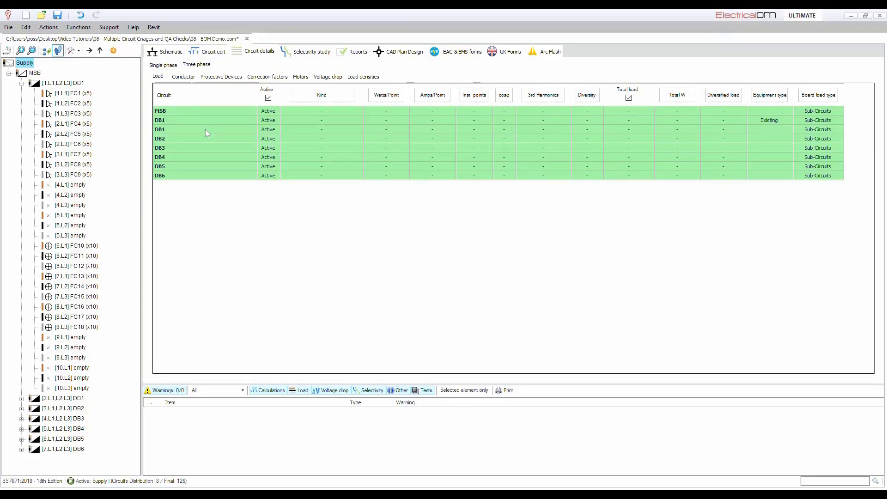
left_click_drag(206, 130, 206, 182)
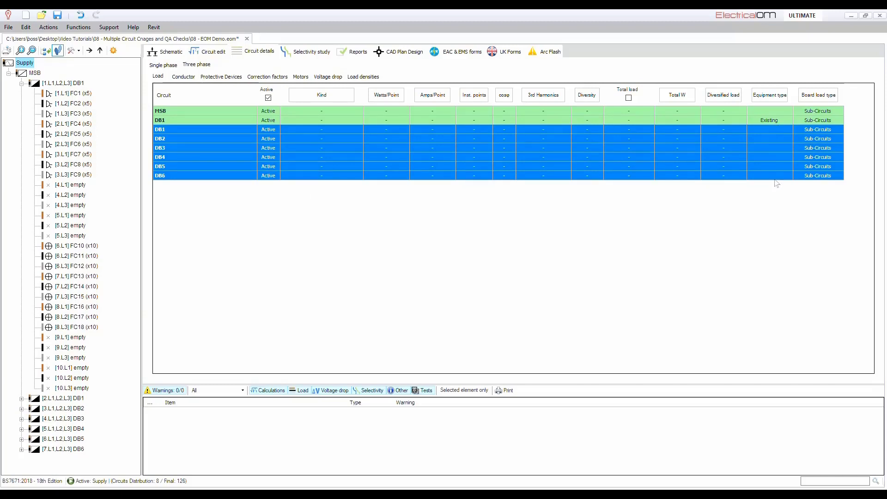
left_click(773, 100)
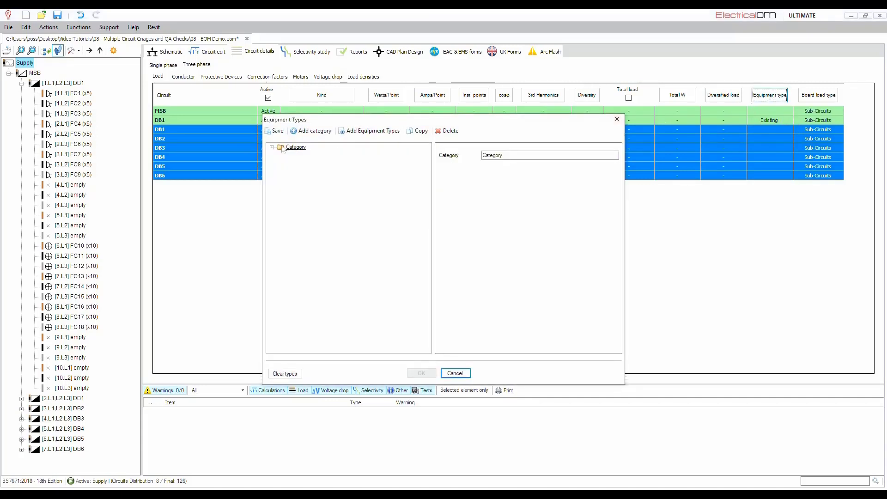
double_click(284, 148)
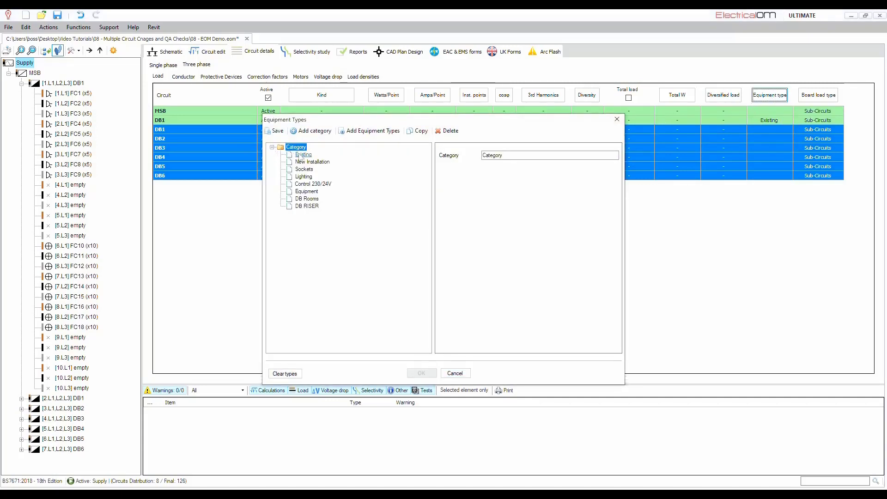
left_click(303, 155)
left_click(425, 377)
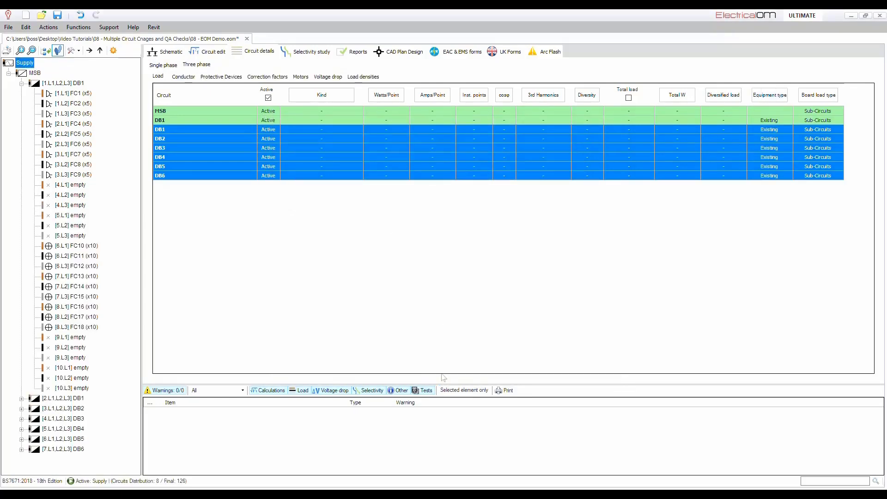
Return to the schematic, enlarge the drawing area over the warnings list, and colour the diagram by equipment type.
left_click(167, 53)
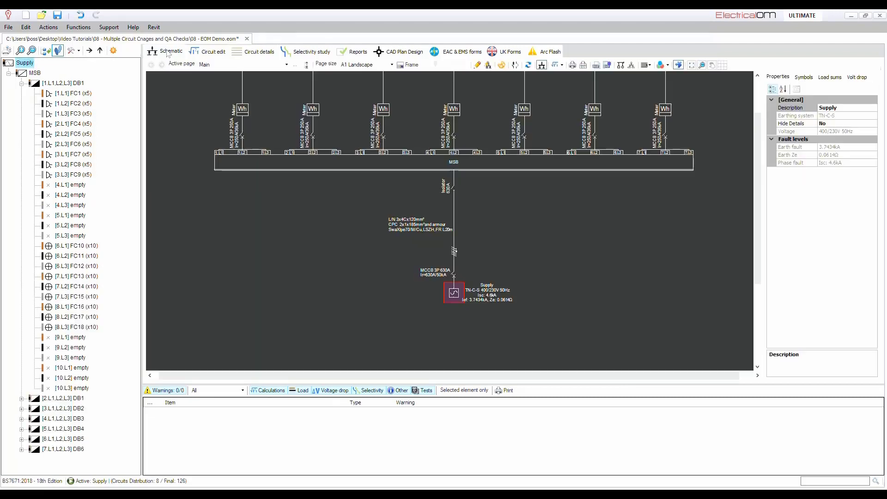
scroll(356, 329, "down", 5)
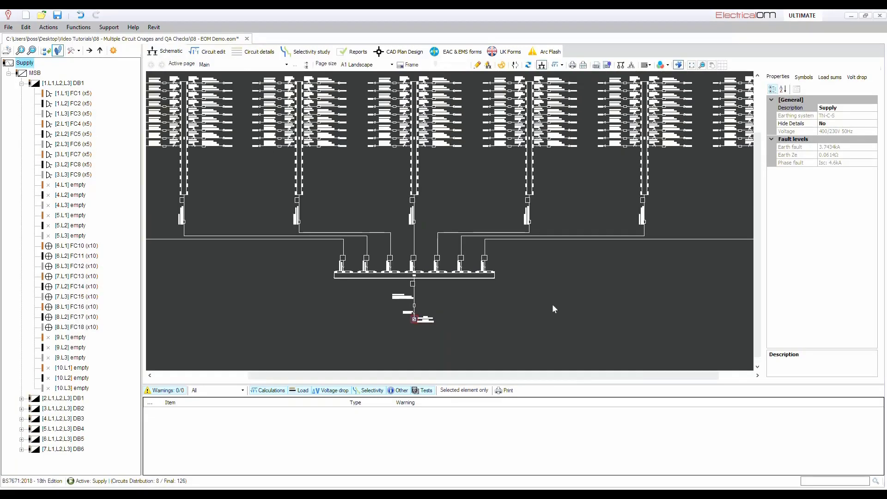
scroll(555, 306, "down", 2)
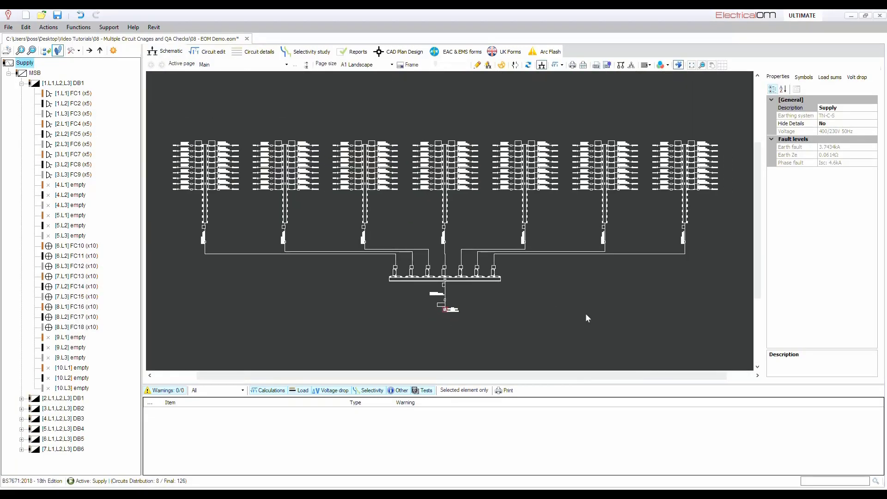
left_click_drag(502, 384, 504, 417)
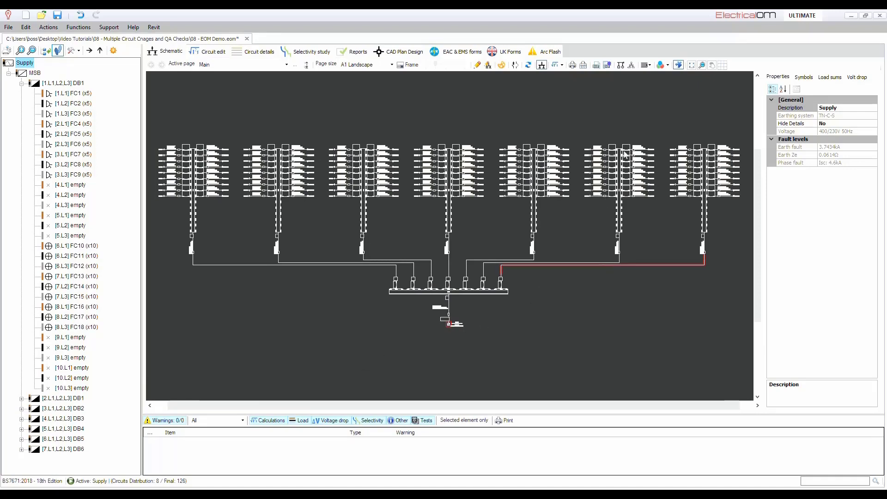
left_click(668, 68)
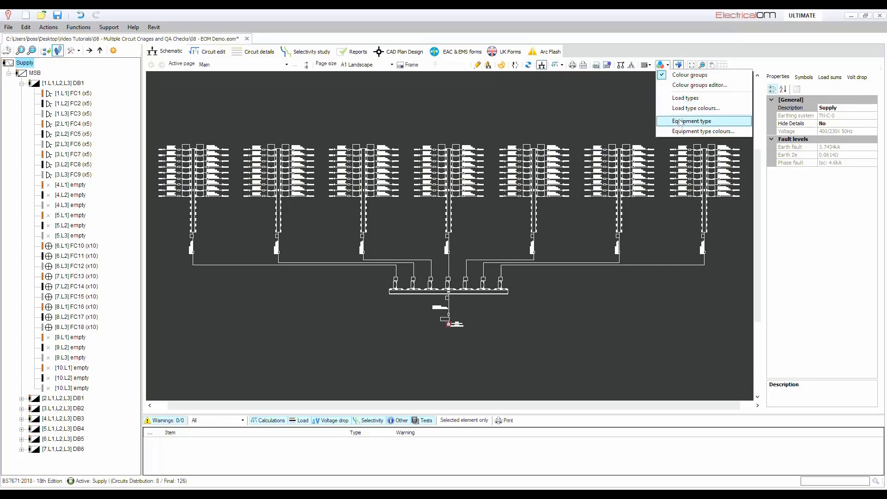
left_click(713, 123)
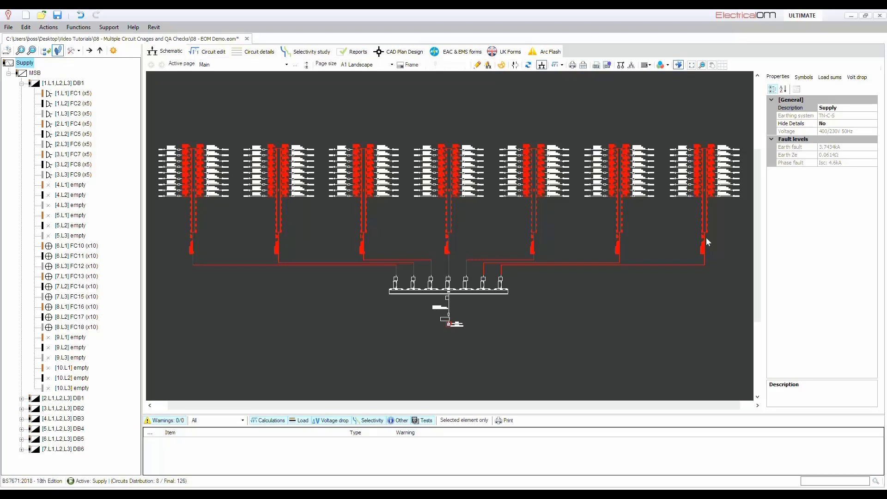
Delete circuits FC4 to FC9 and FC13 to FC18 from the first DB1 board.
middle_click_drag(270, 300, 342, 315)
scroll(237, 207, "up", 5)
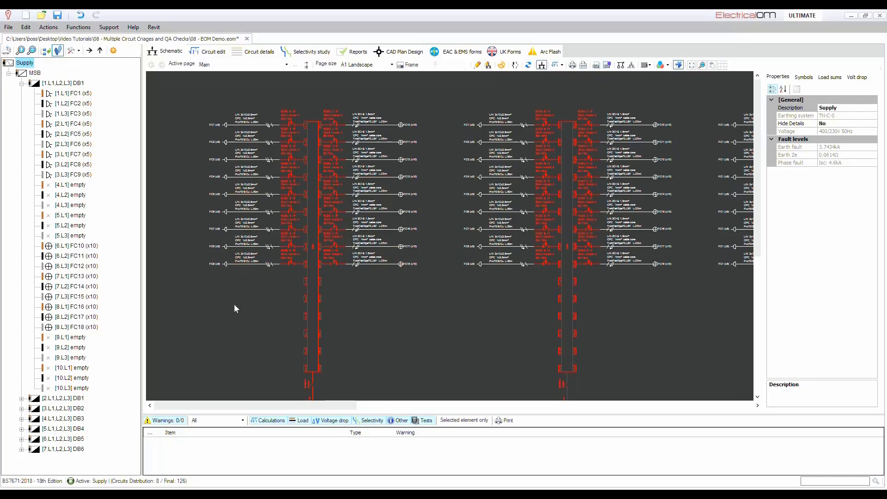
left_click_drag(250, 296, 190, 174)
key("Delete")
key("Return")
left_click_drag(435, 290, 377, 176)
key("Delete")
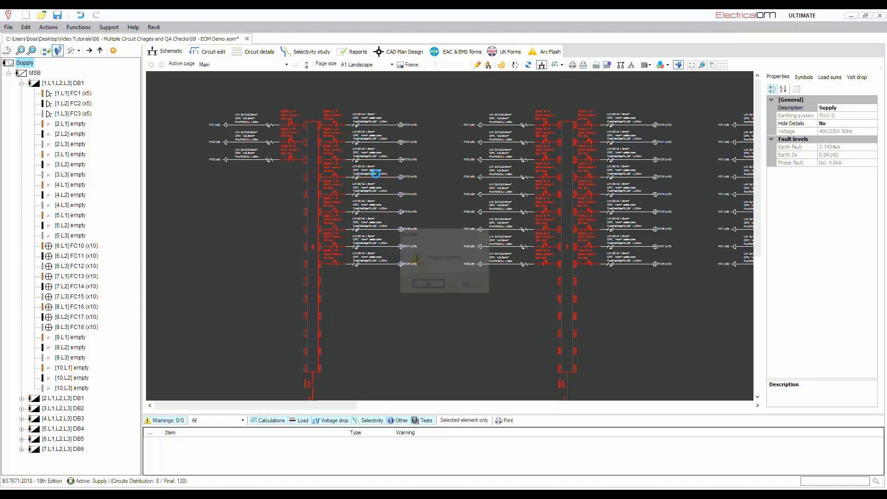
key("Return")
Clone the first DB1 board's ways to all boards having the same equipment type and accept the confirmation.
scroll(277, 172, "down", 3)
scroll(342, 195, "down", 3)
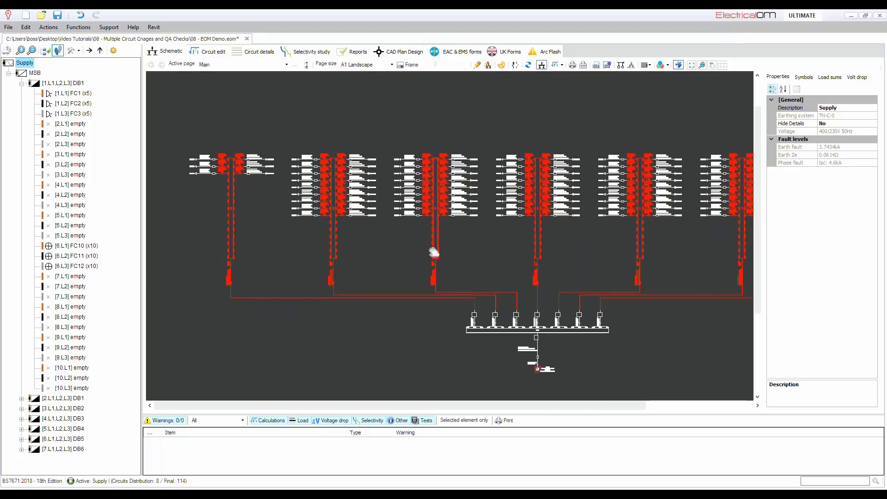
scroll(392, 250, "right", 2, "shift")
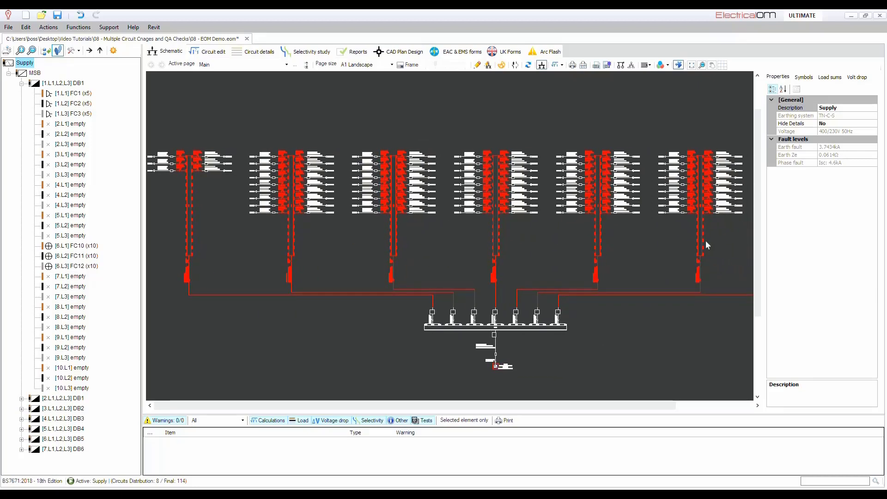
scroll(712, 241, "down", 1)
middle_click_drag(711, 240, 595, 241)
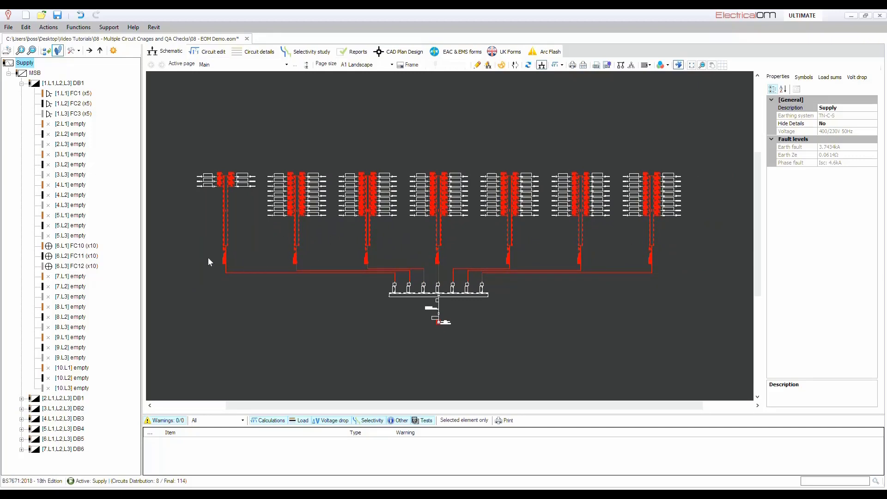
left_click(226, 208)
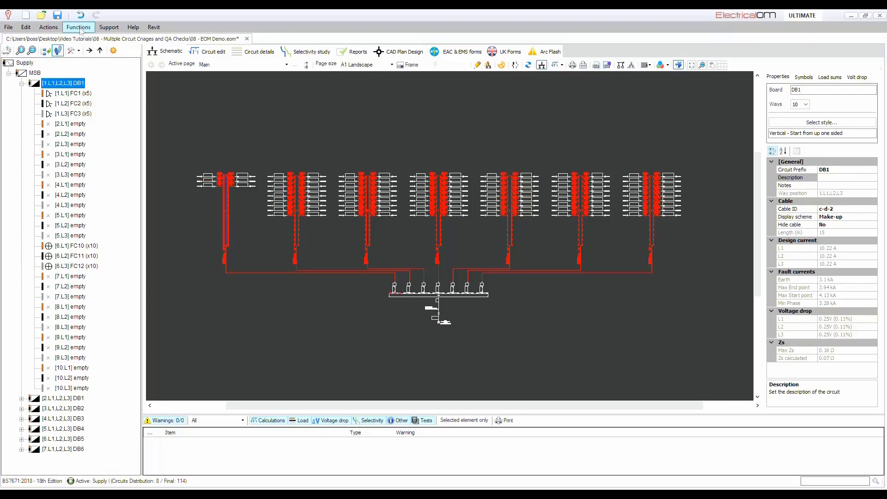
left_click(78, 28)
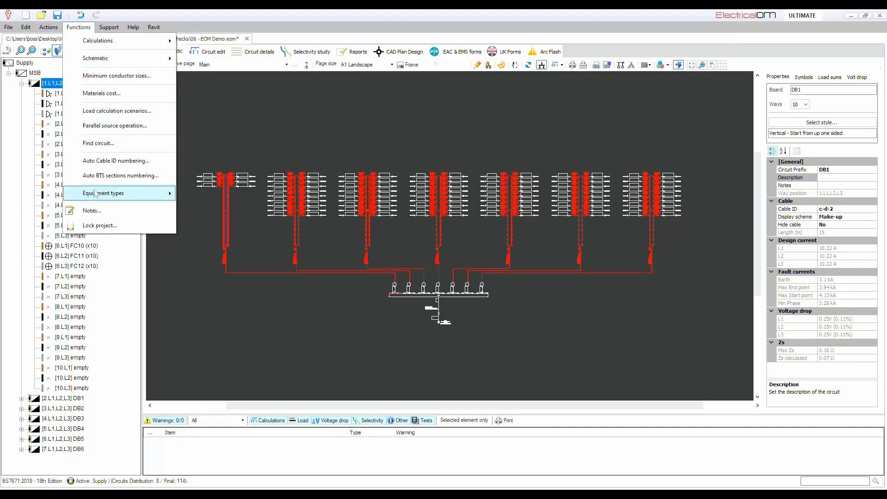
mouse_move(95, 193)
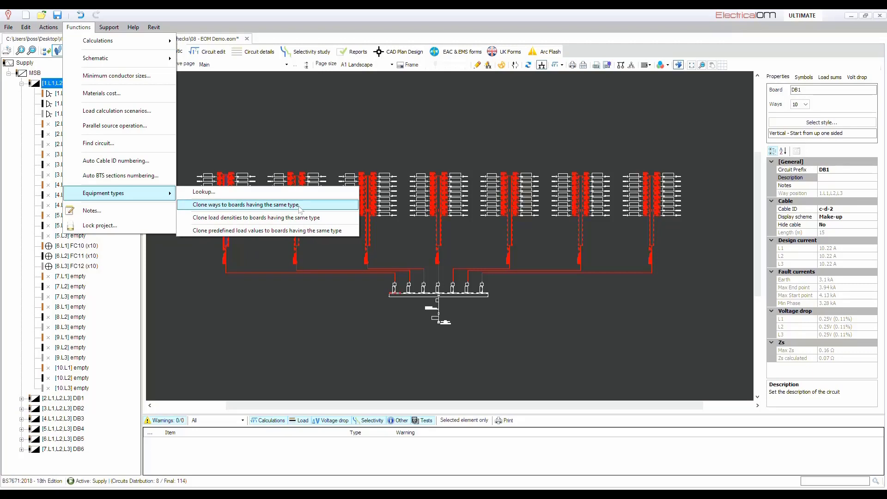
left_click(299, 209)
left_click(463, 283)
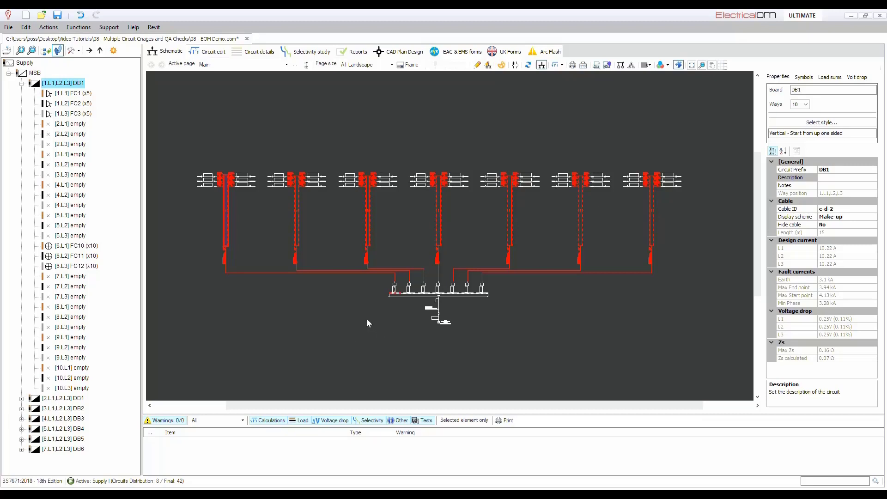
Examine all seven boards in the schematic to check the ways cloned from the first DB1 board.
scroll(218, 206, "up", 3)
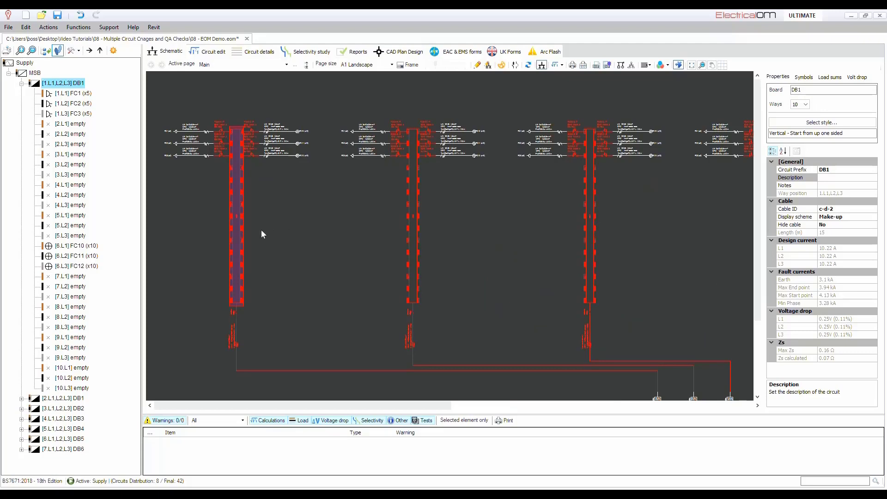
scroll(259, 231, "down", 2)
scroll(260, 236, "down", 1)
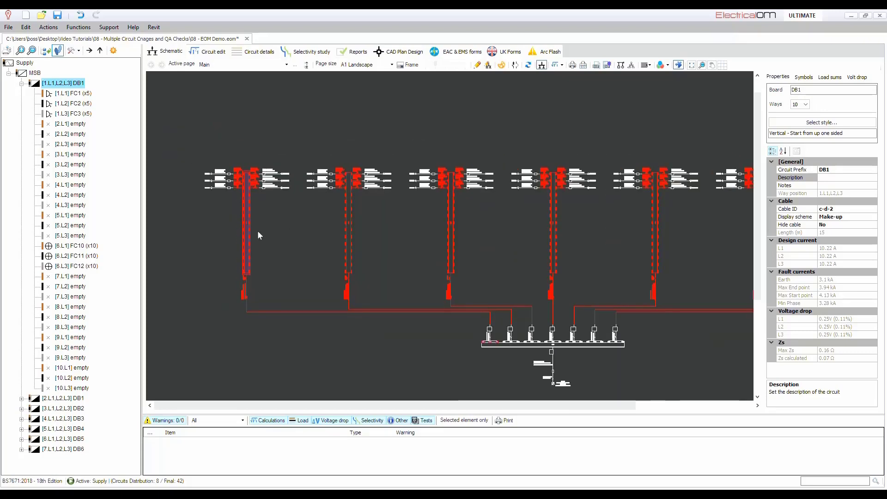
scroll(246, 229, "down", 1)
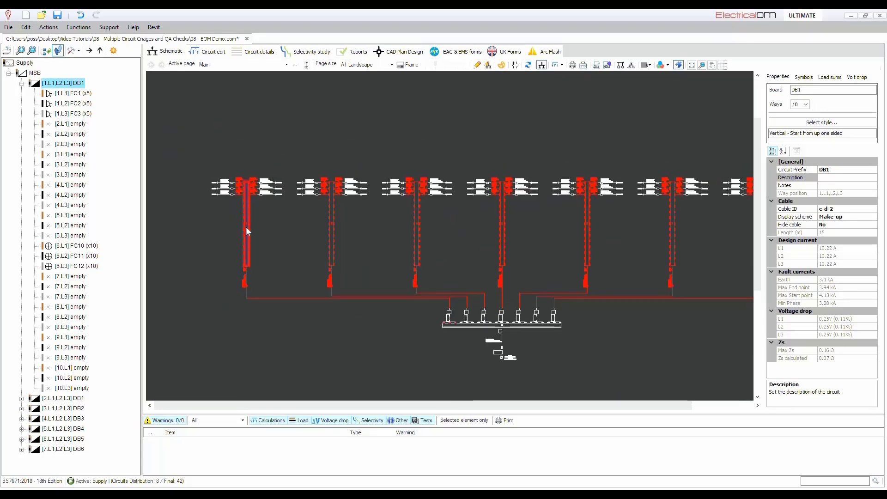
scroll(527, 268, "down", 1)
middle_click_drag(581, 281, 522, 269)
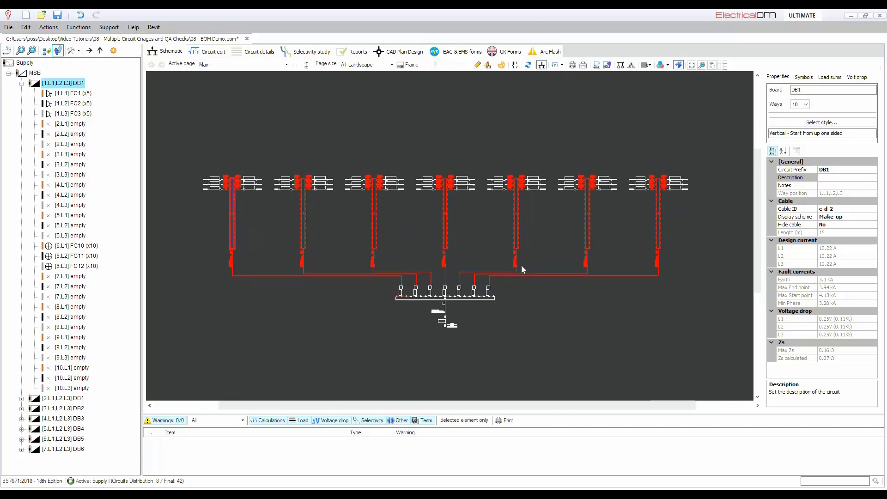
scroll(498, 259, "up", 1)
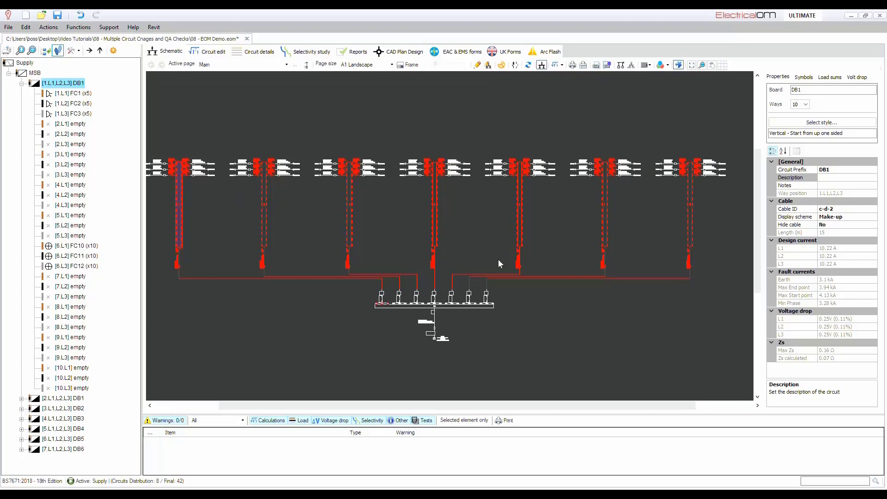
scroll(498, 259, "down", 1)
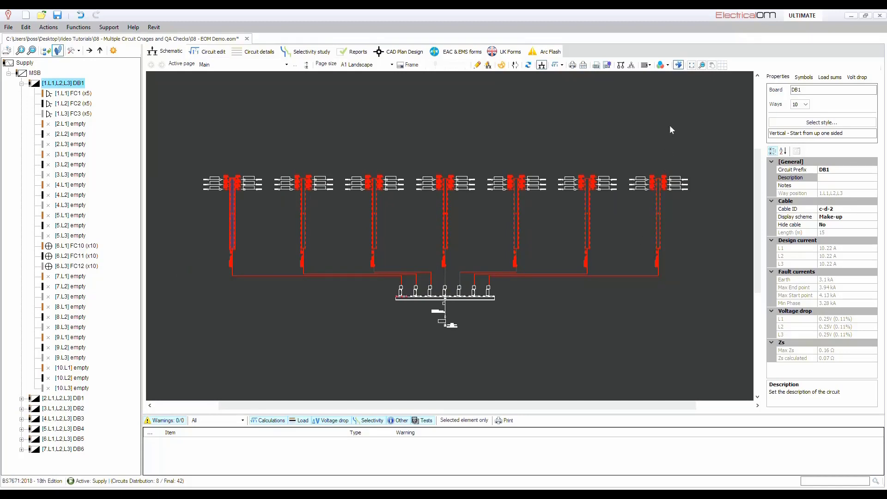
Turn off equipment type colouring and check the whole schematic in its plain colours.
left_click(667, 66)
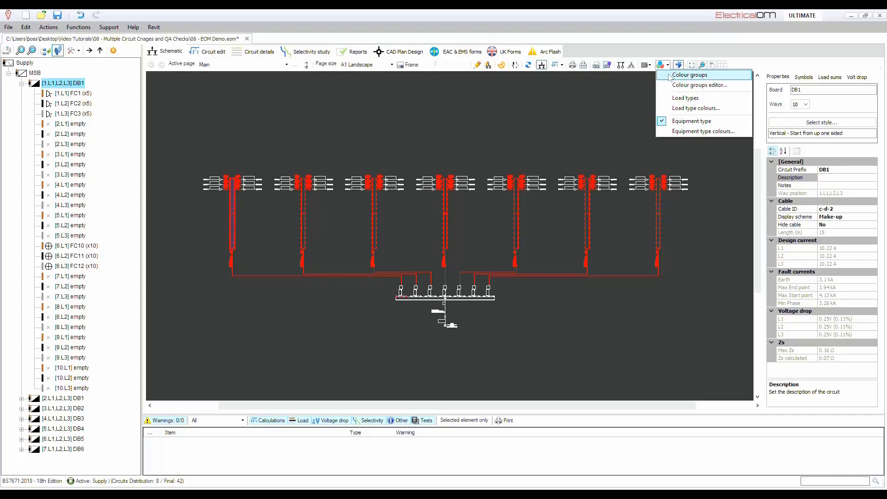
left_click(669, 124)
scroll(554, 289, "up", 1)
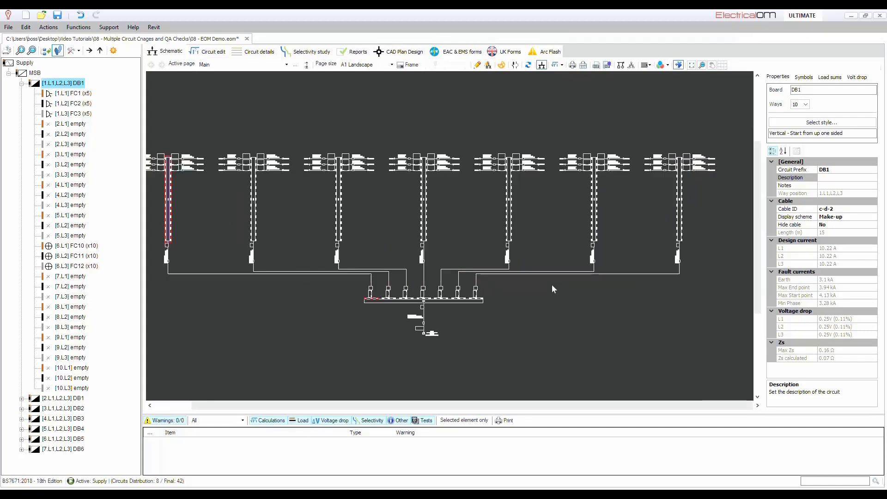
middle_click_drag(442, 332, 460, 332)
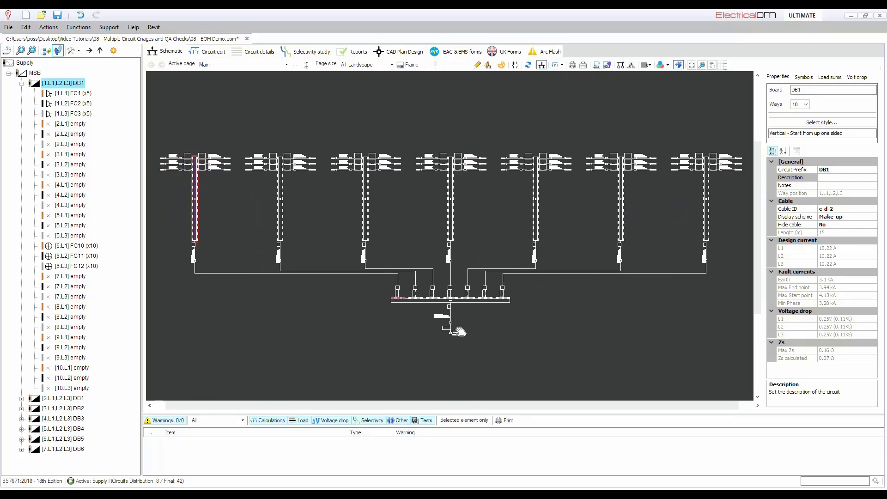